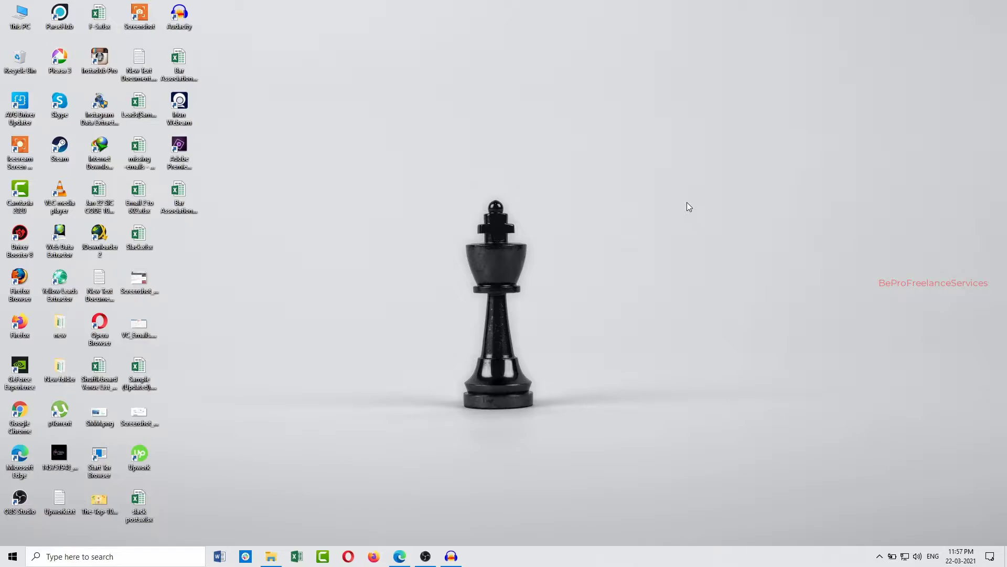
Open Instagram in Microsoft Edge and go to the logged-in account's own profile page
left_click(402, 559)
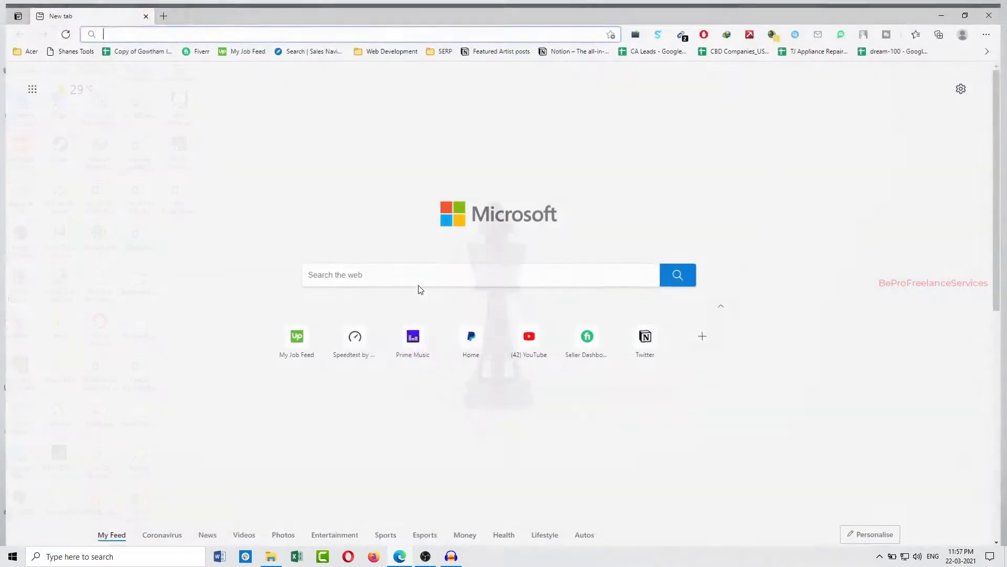
type("instagram.com")
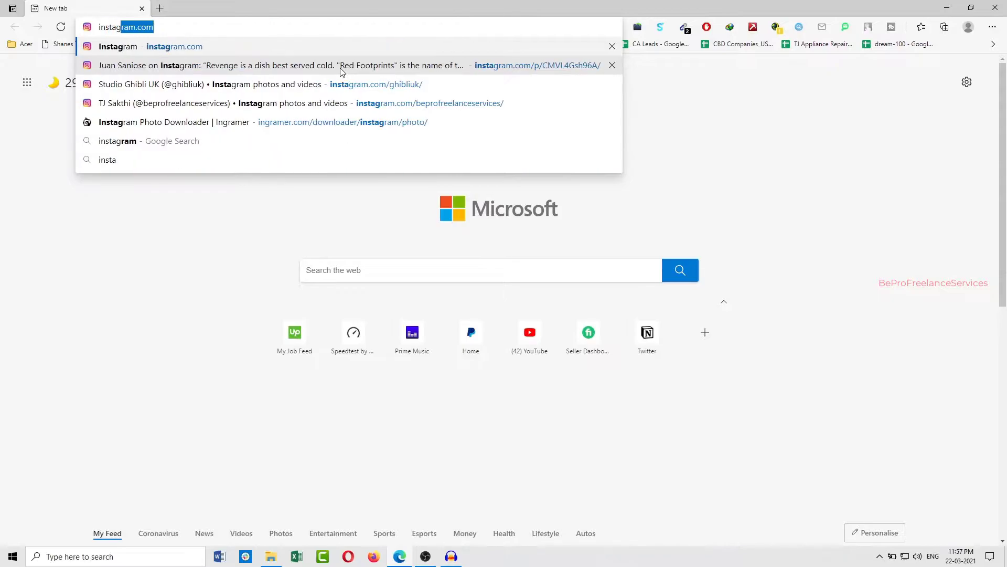
key("Return")
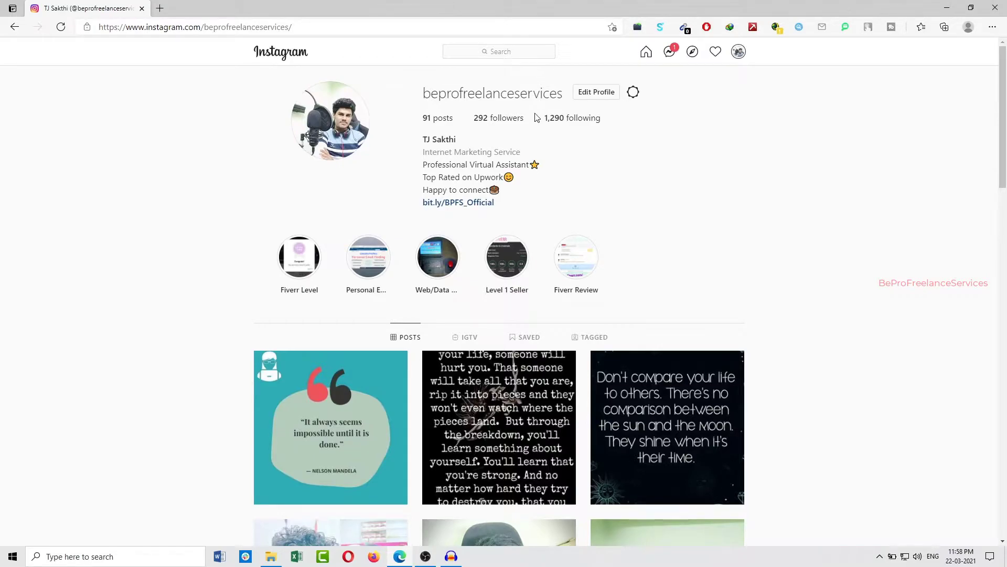
left_click_drag(526, 121, 500, 123)
left_click(727, 160)
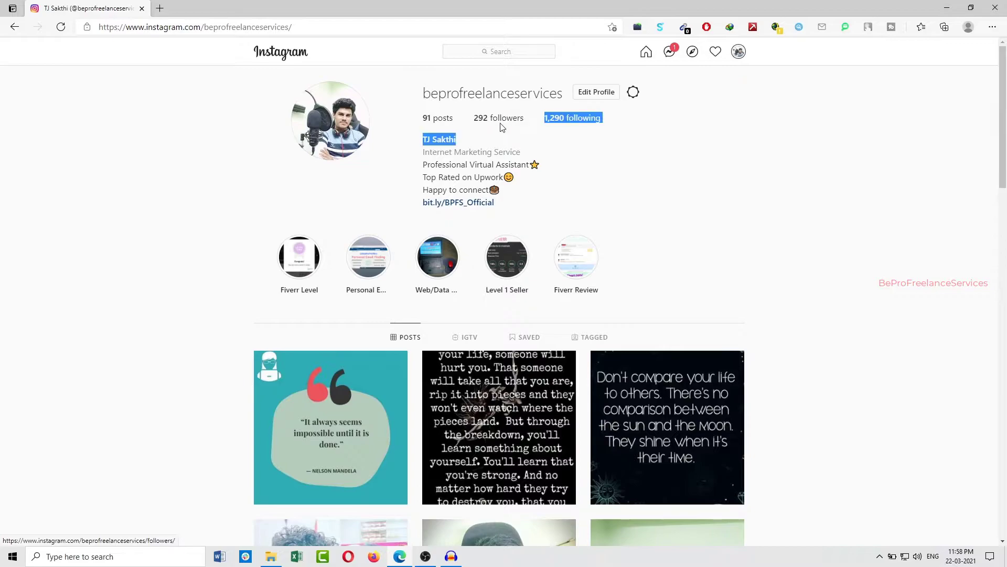
left_click(629, 152)
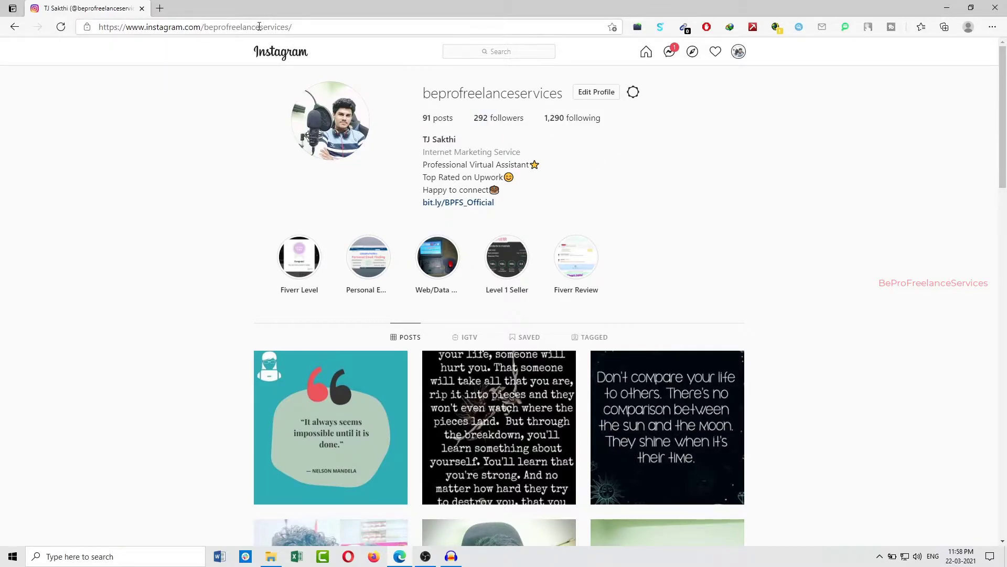
Open the phantombuster.com website in a new browser tab, keeping the Instagram profile open
left_click(162, 10)
key("ctrl+Tab")
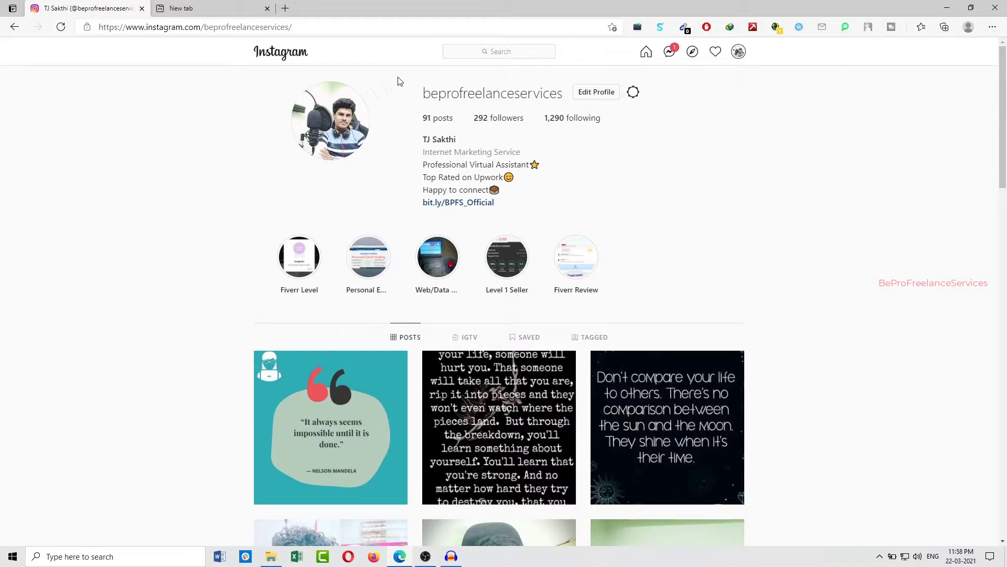
left_click(210, 7)
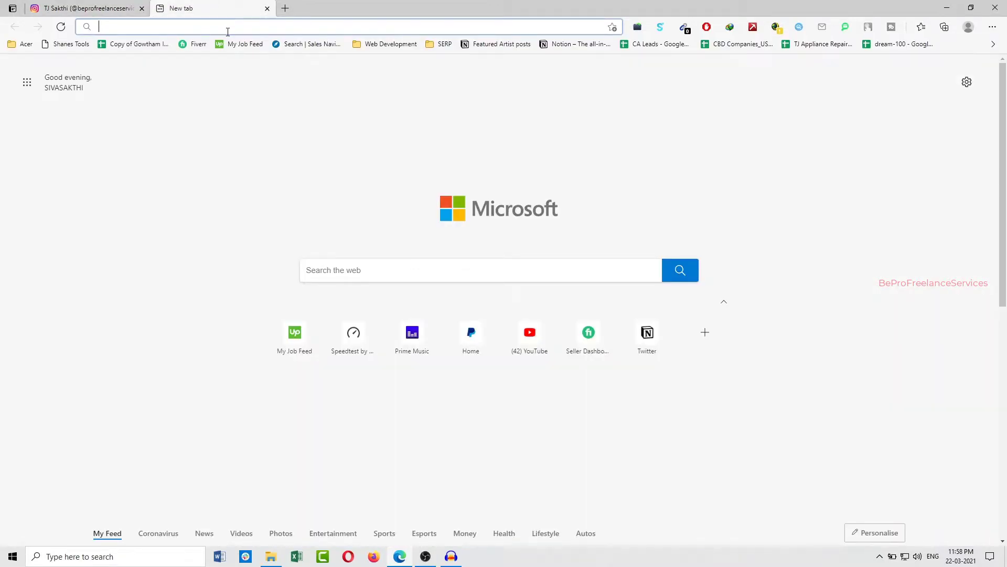
type("pahnto")
key("BackSpace")
key("BackSpace")
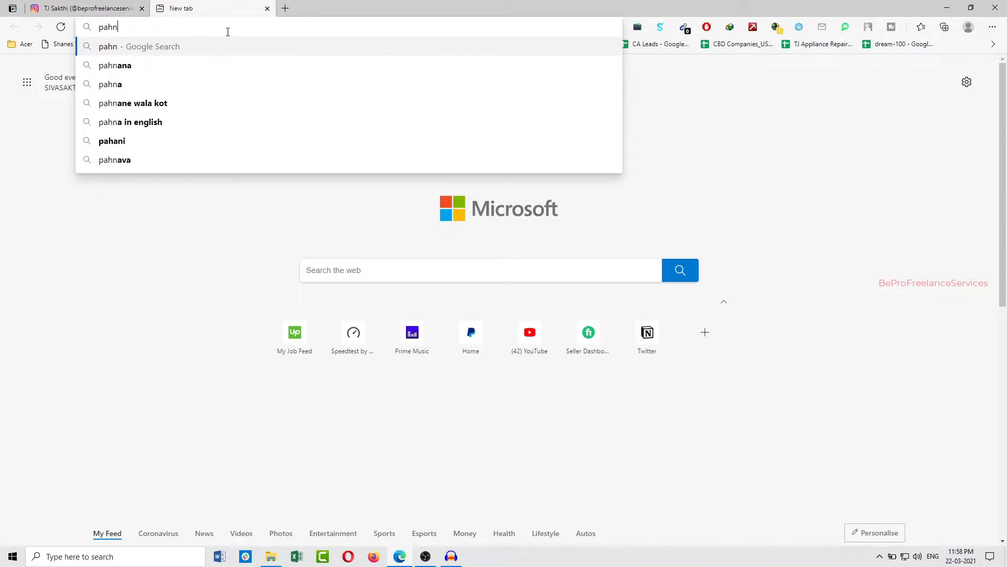
key("BackSpace")
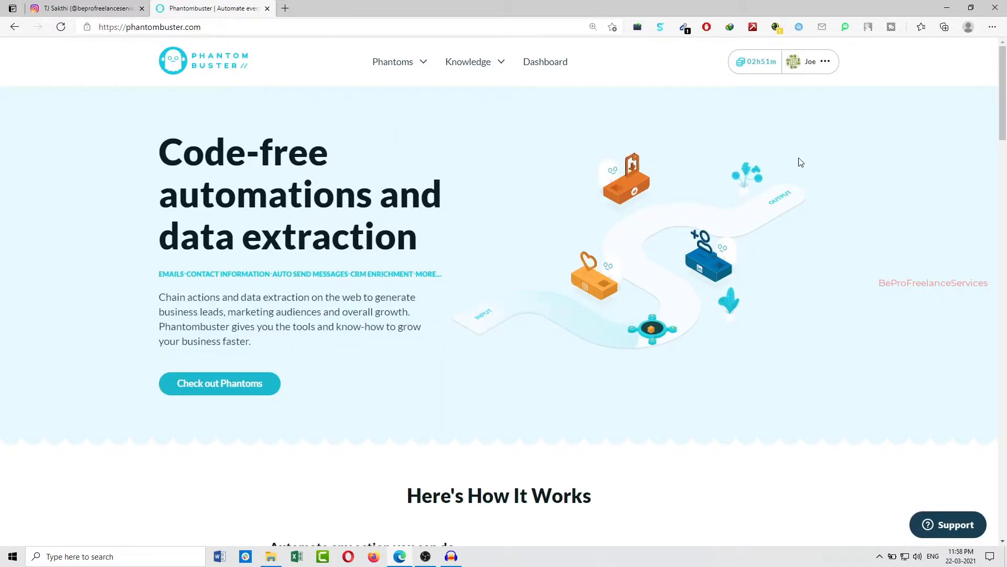
Browse all Phantom categories, filter them to Instagram, and start using the Instagram Follower Collector
mouse_move(405, 71)
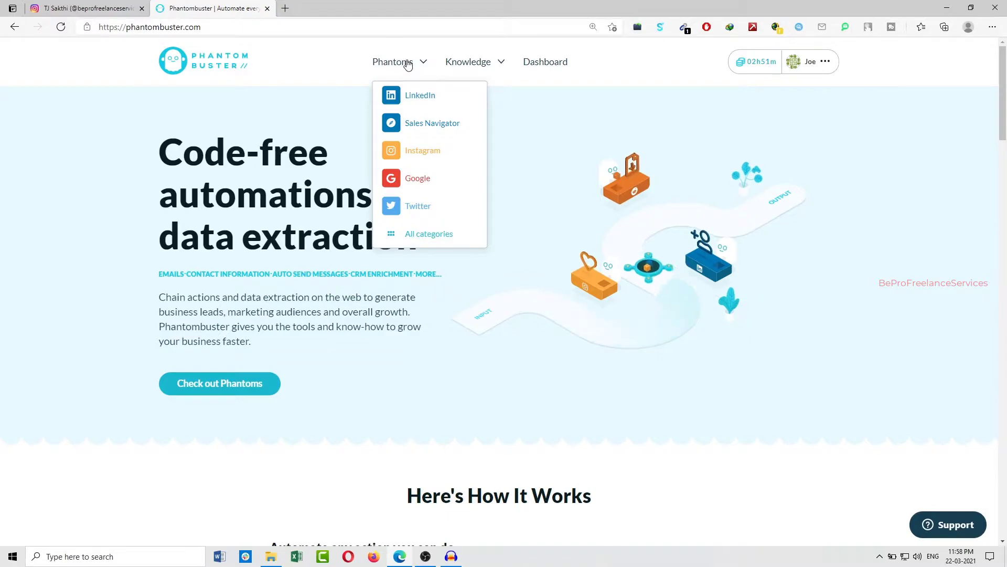
left_click(428, 233)
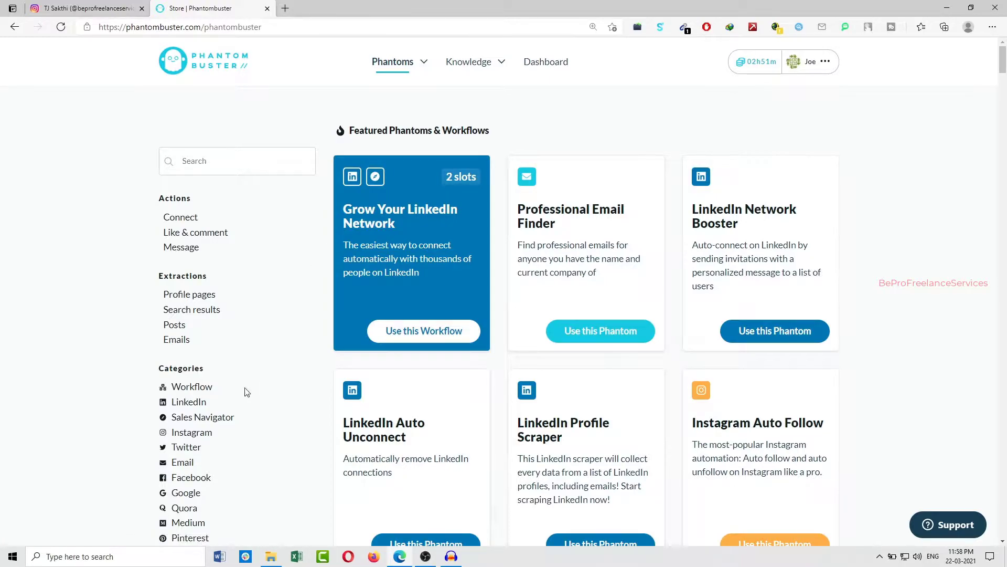
left_click(197, 434)
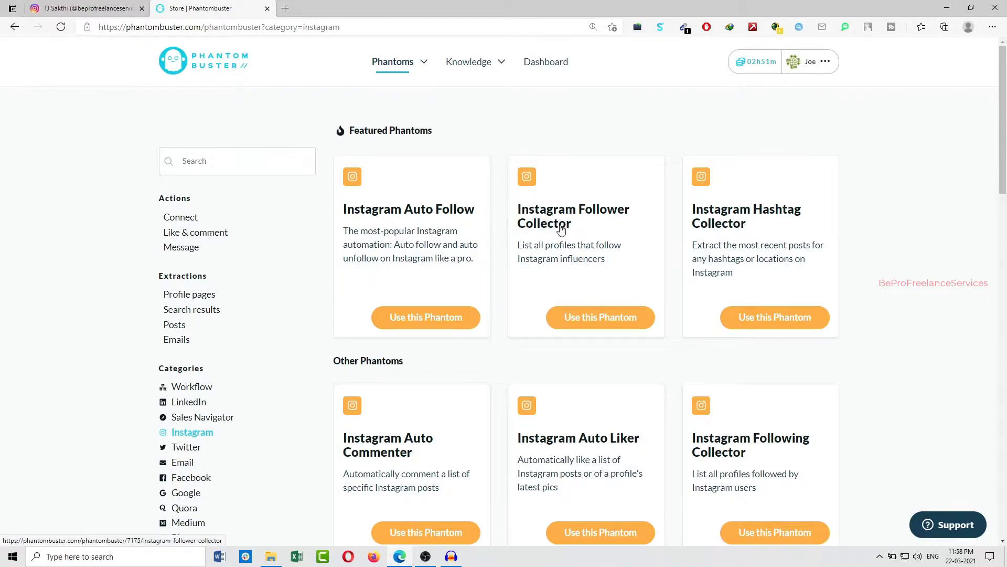
left_click(594, 323)
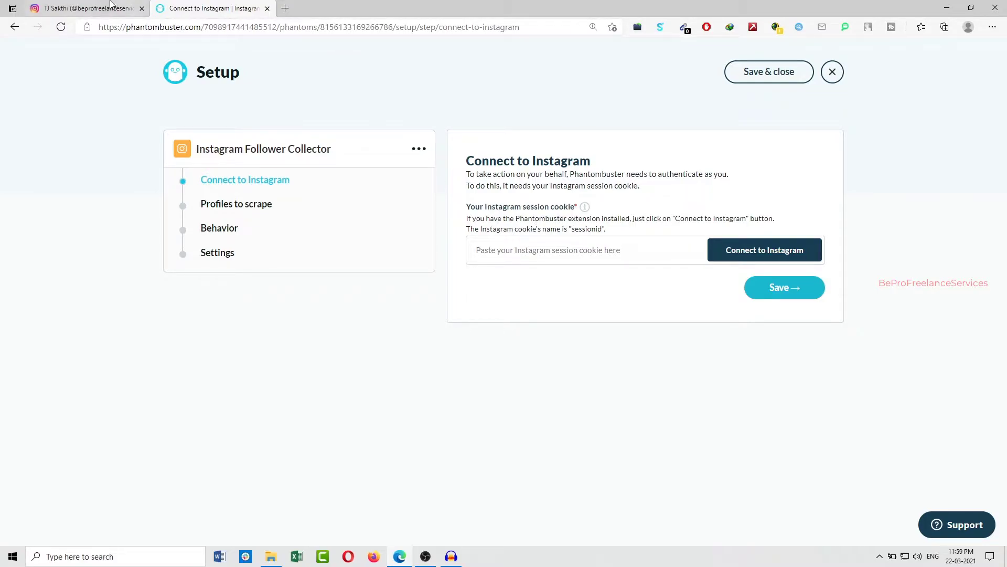
Connect the Instagram Follower Collector to the logged-in Instagram account so its session cookie is filled in
left_click(84, 8)
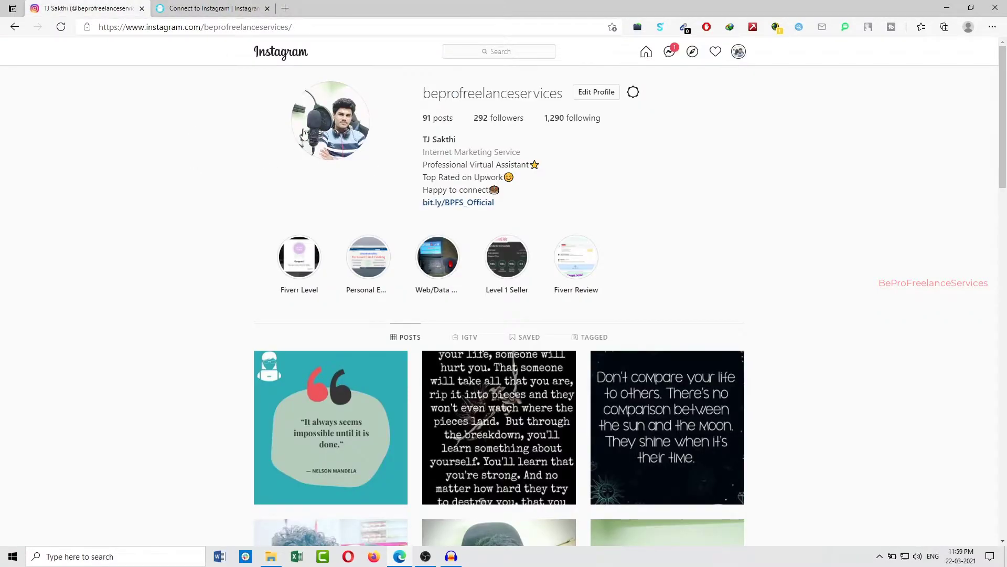
left_click(212, 8)
left_click(733, 253)
left_click_drag(631, 250, 471, 251)
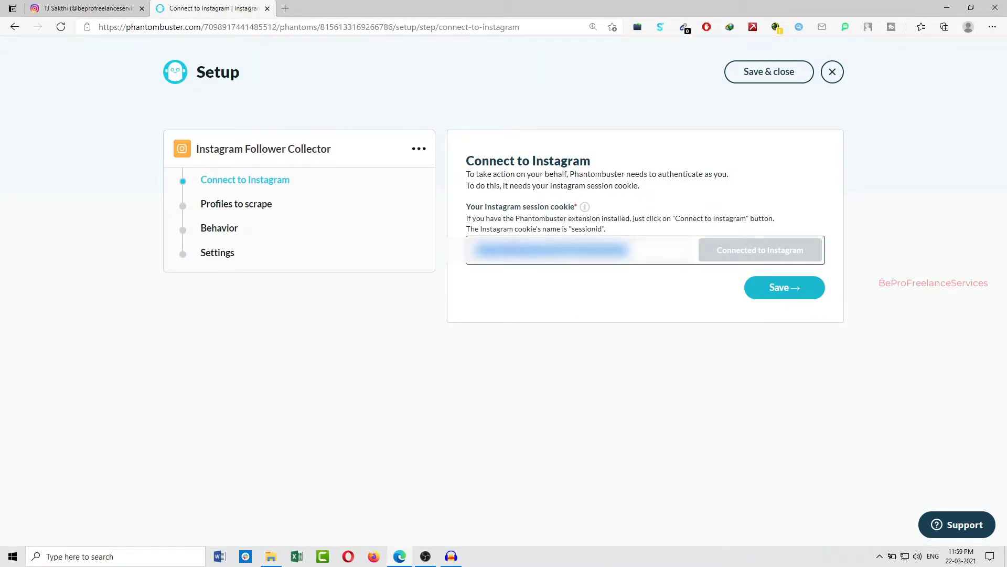
Inspect the Instagram profile page with the developer tools and show its application data
left_click(87, 8)
right_click(136, 178)
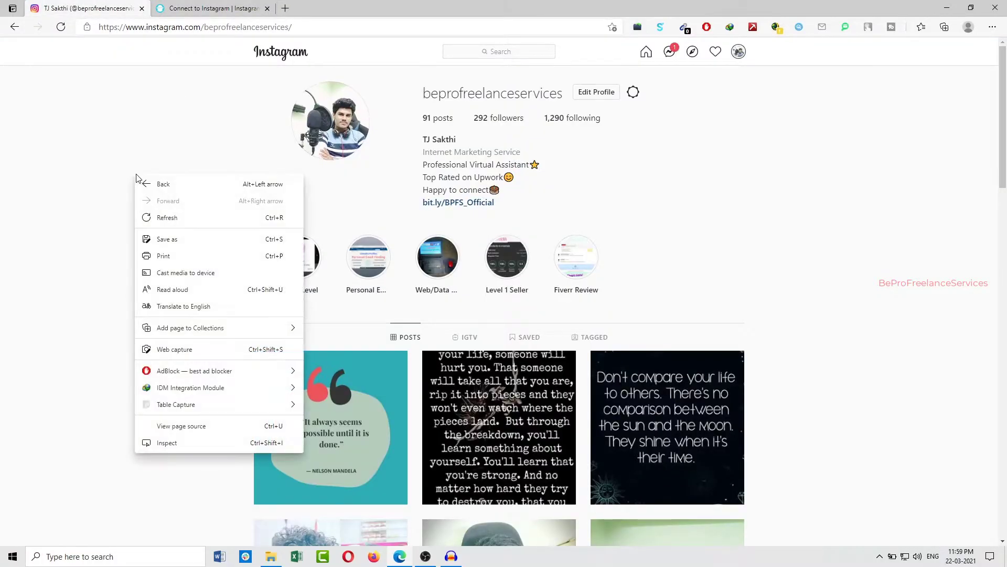
left_click(192, 440)
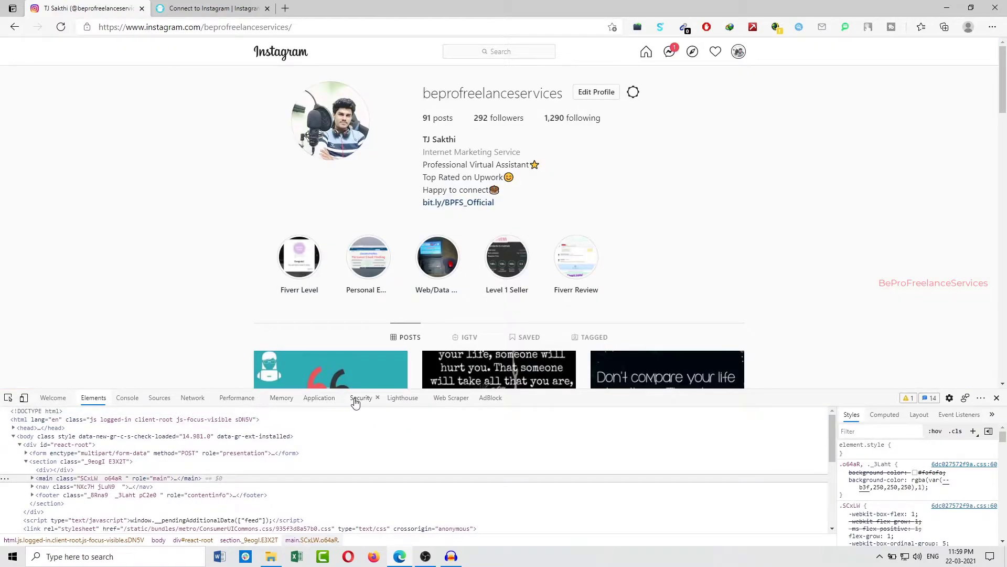
left_click(308, 401)
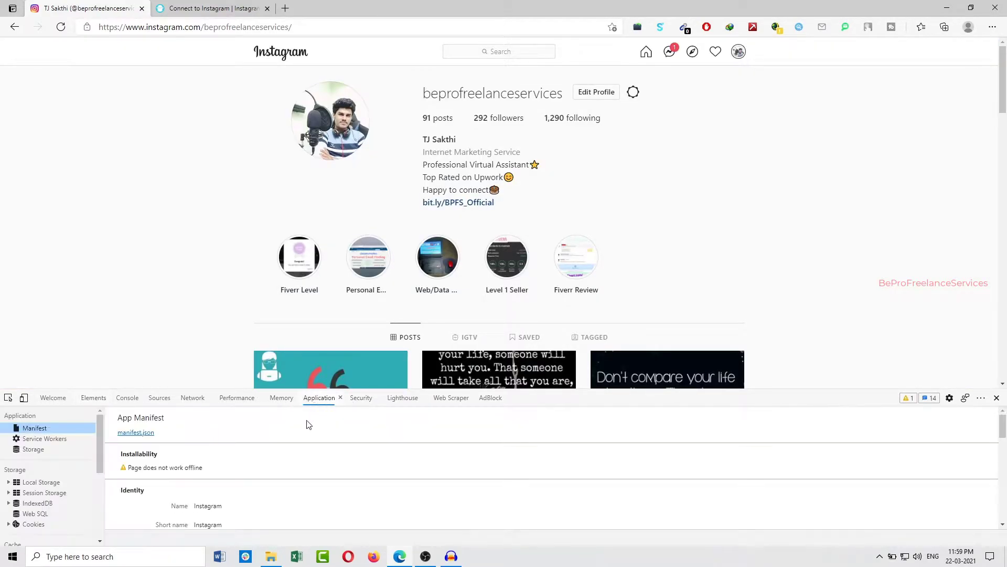
left_click(50, 456)
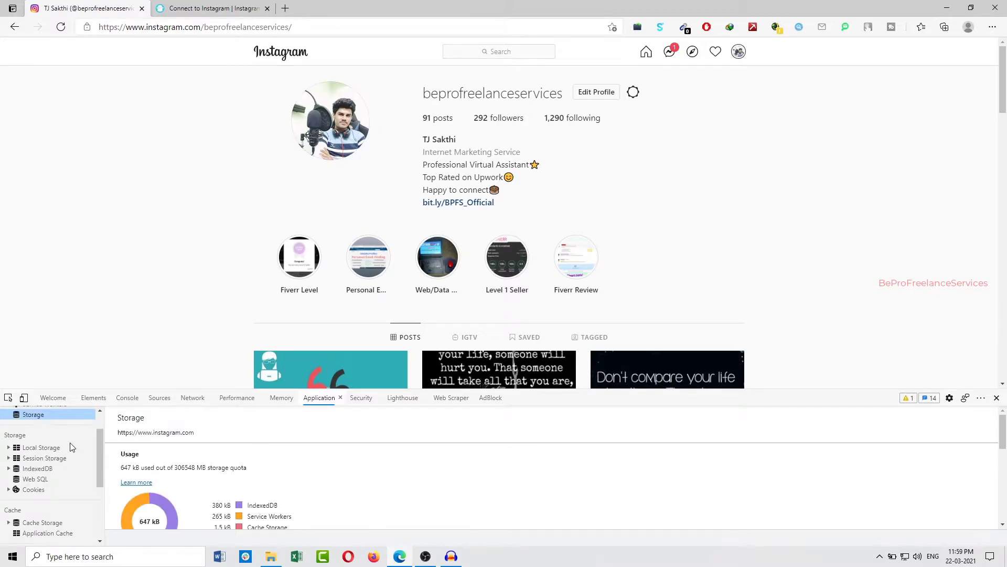
left_click(31, 490)
scroll(55, 486, "down", 1)
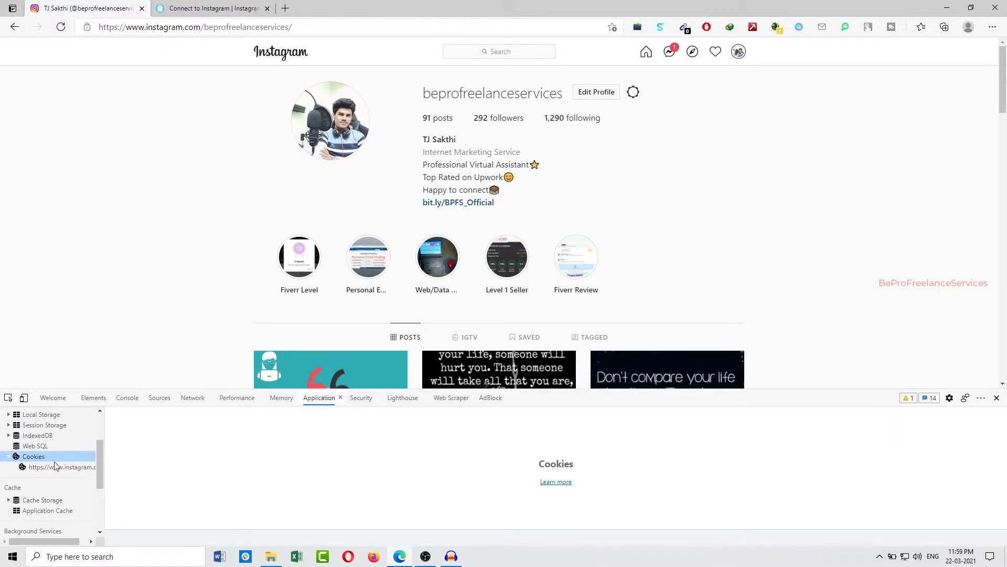
left_click(66, 467)
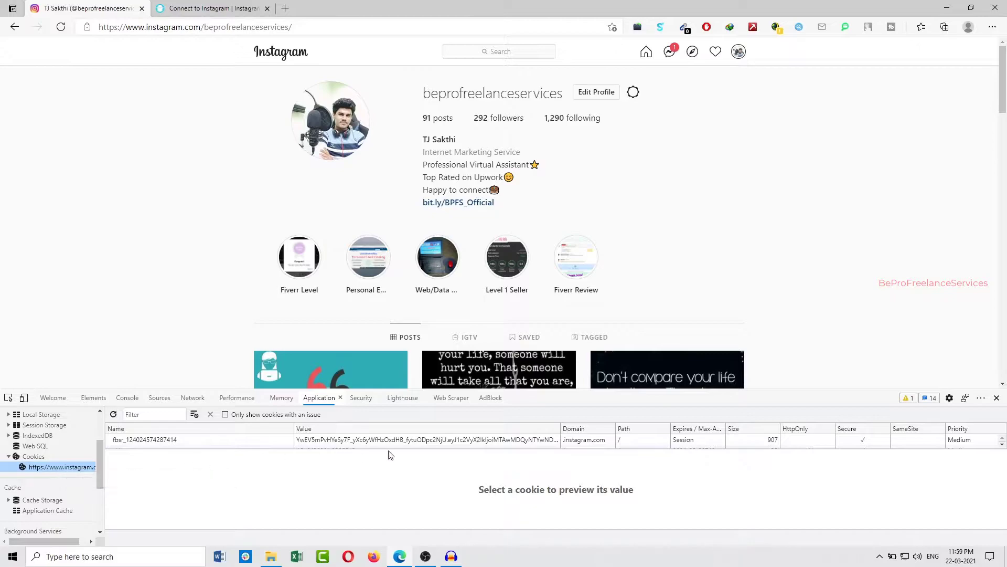
left_click_drag(515, 449, 453, 533)
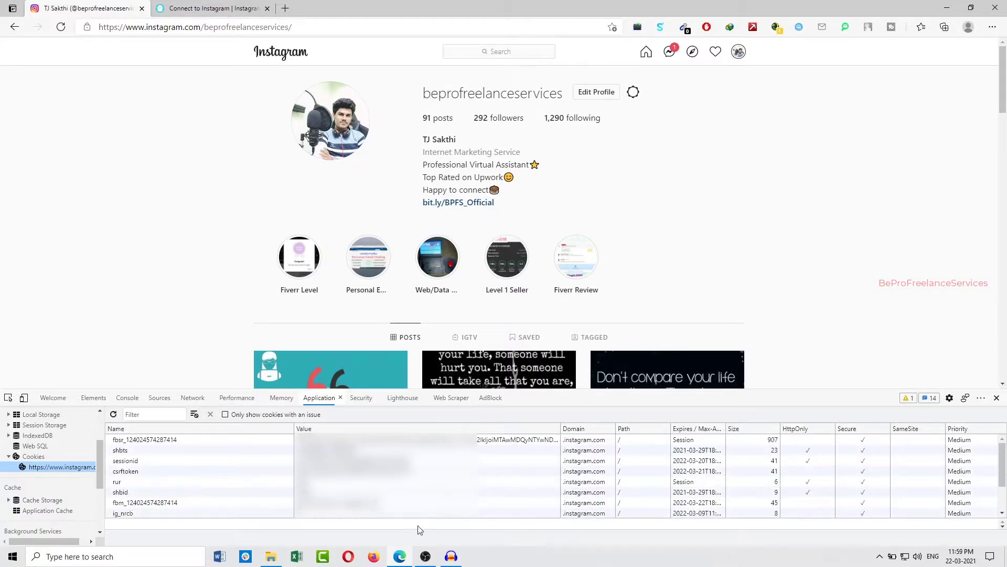
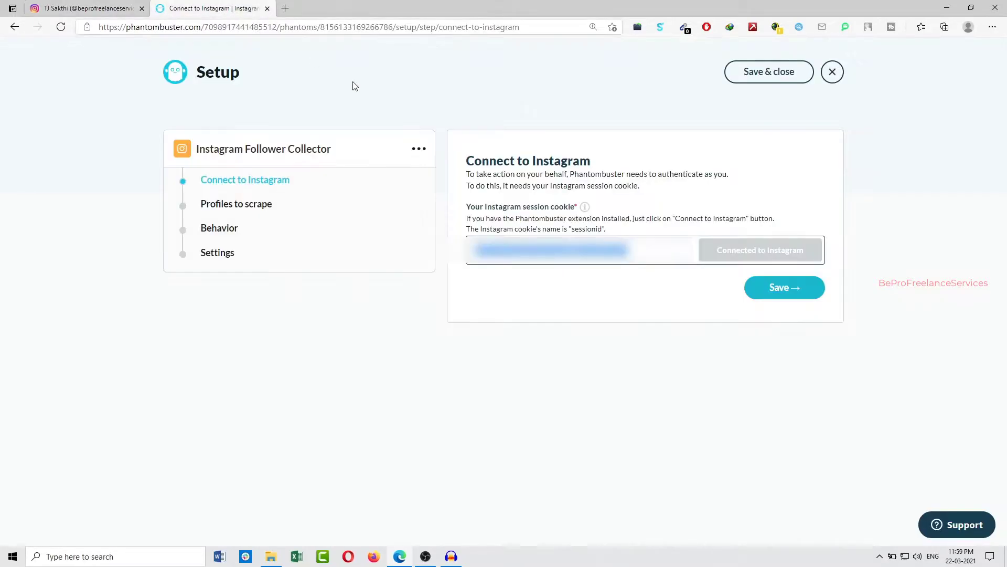
Paste the Instagram session cookie into the session cookie field and save the Instagram connection
key("ctrl+v")
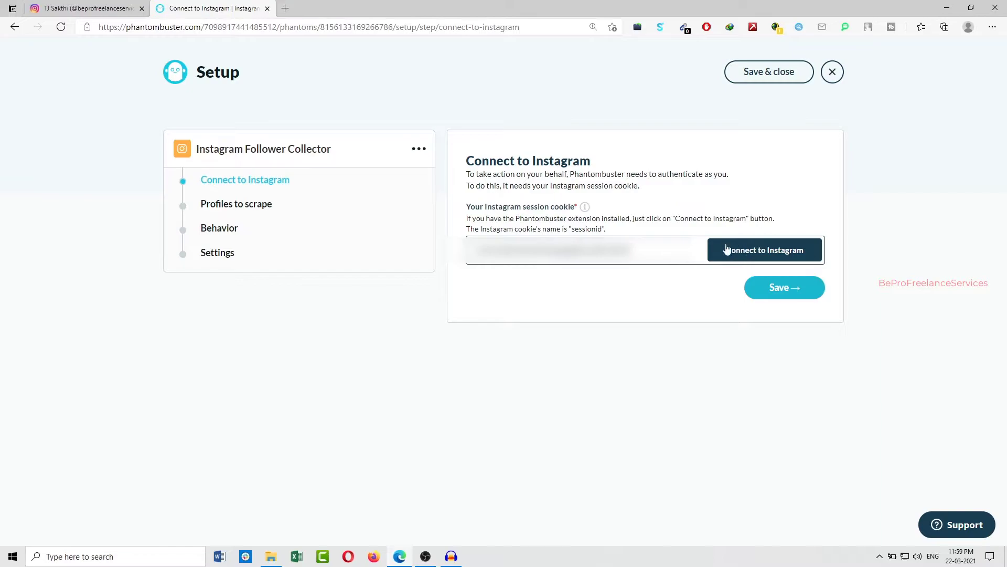
left_click(994, 29)
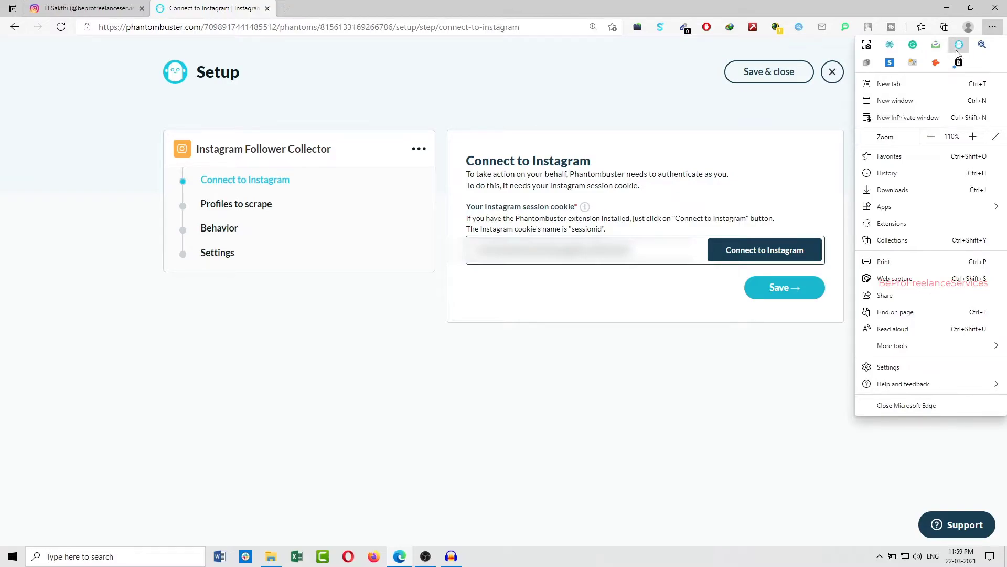
left_click(661, 172)
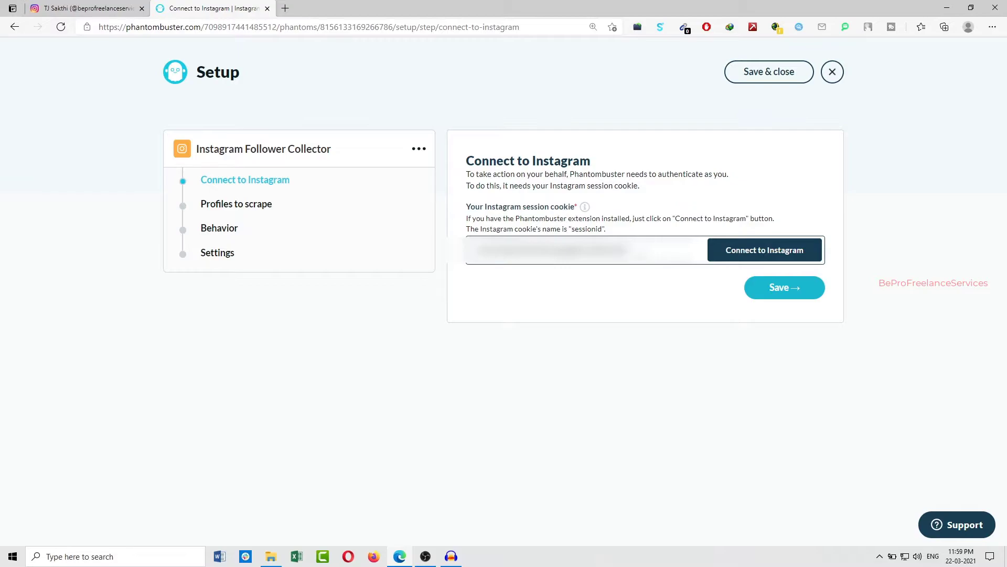
left_click(84, 8)
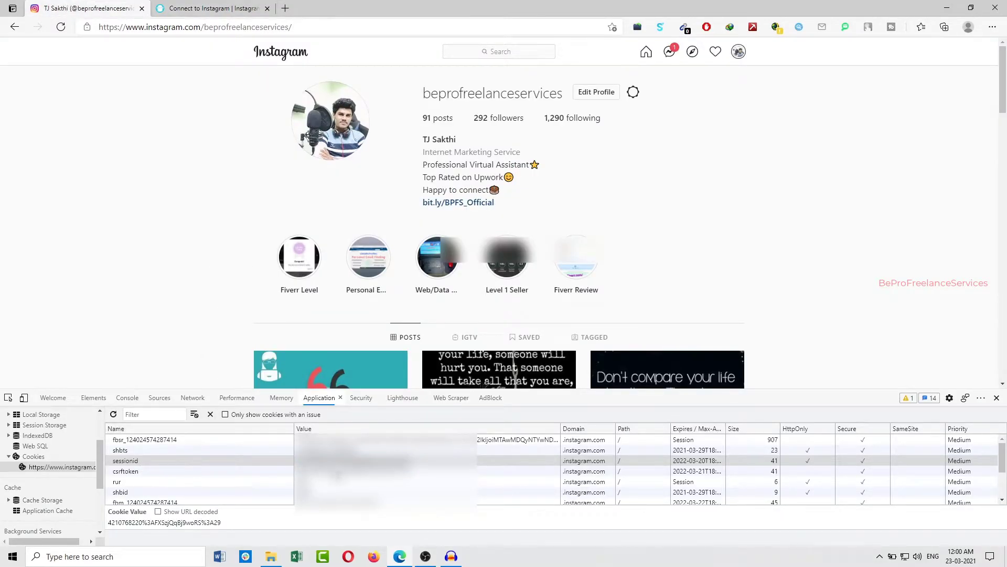
left_click(196, 7)
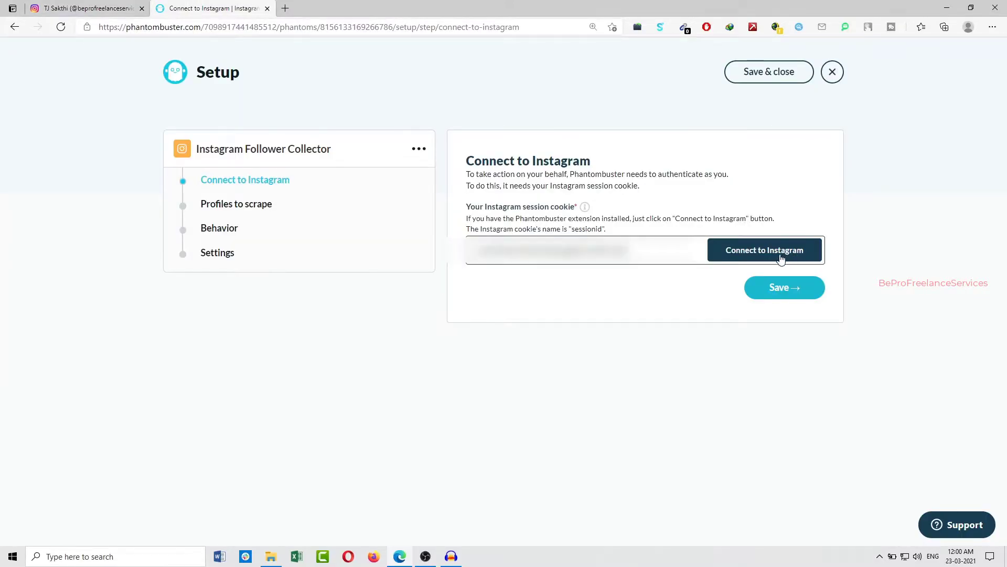
left_click(777, 292)
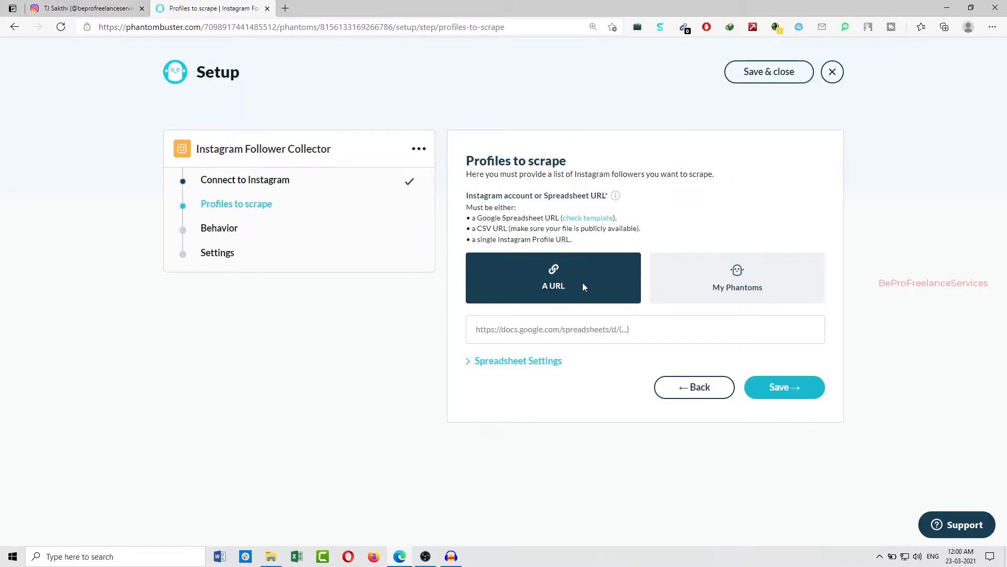
left_click(693, 275)
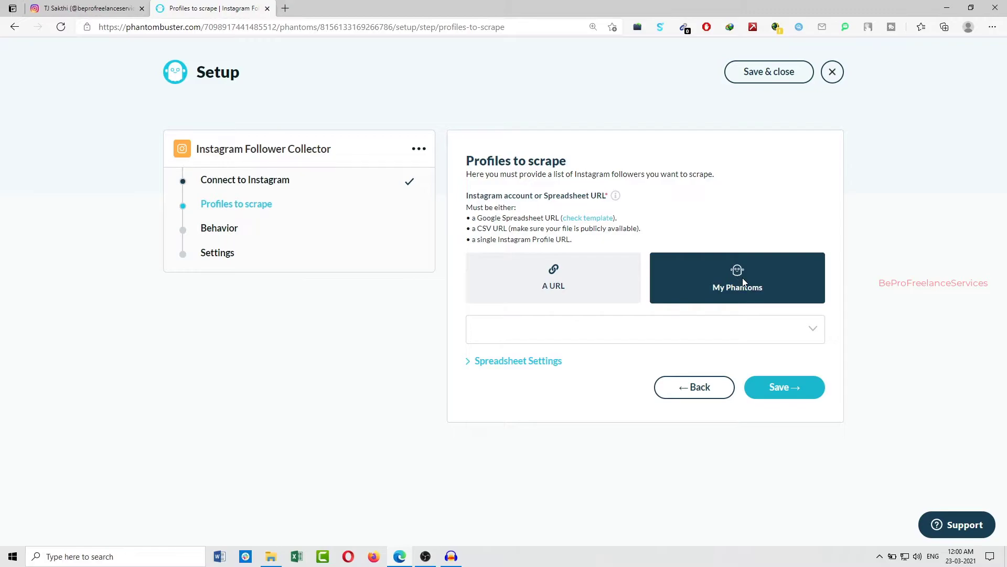
left_click(749, 328)
left_click(682, 332)
left_click(542, 296)
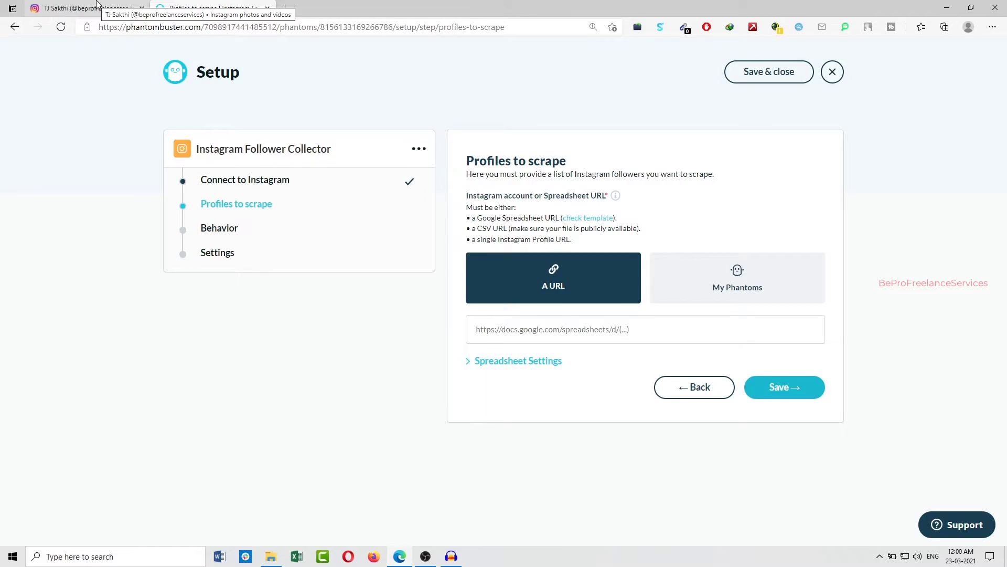
left_click(124, 9)
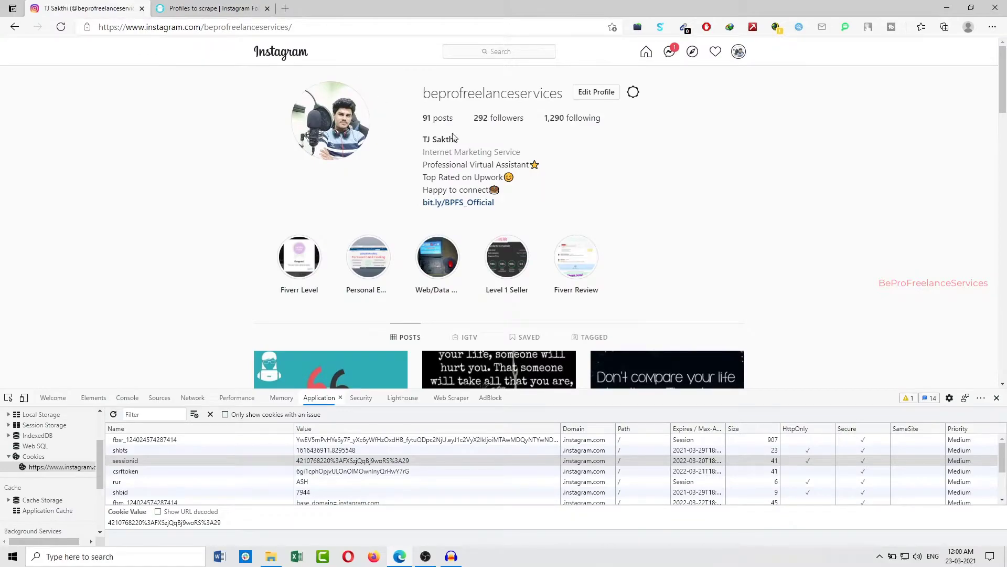
left_click(220, 8)
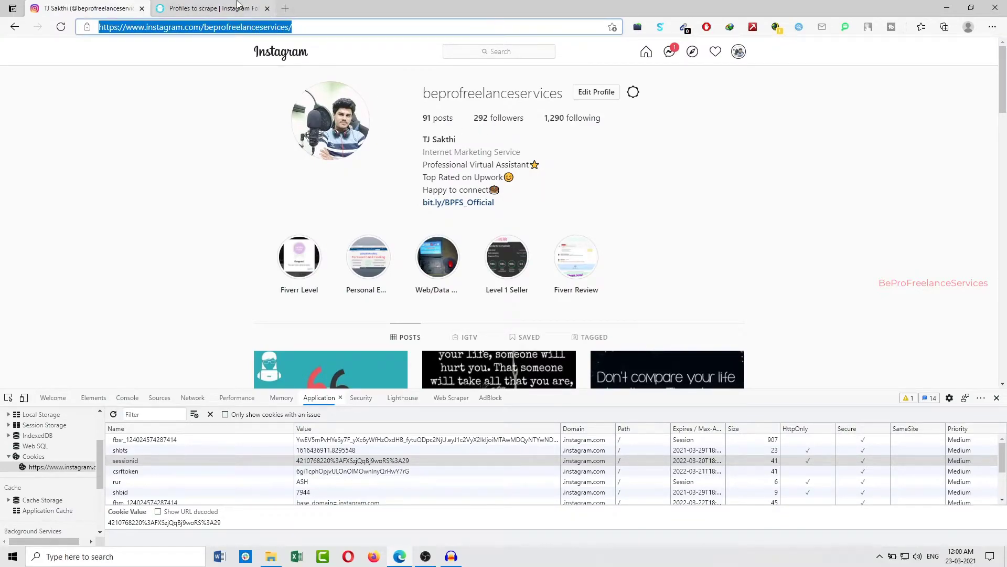
left_click(519, 329)
type("https://www.instagram.com/beprofreelanceservices/")
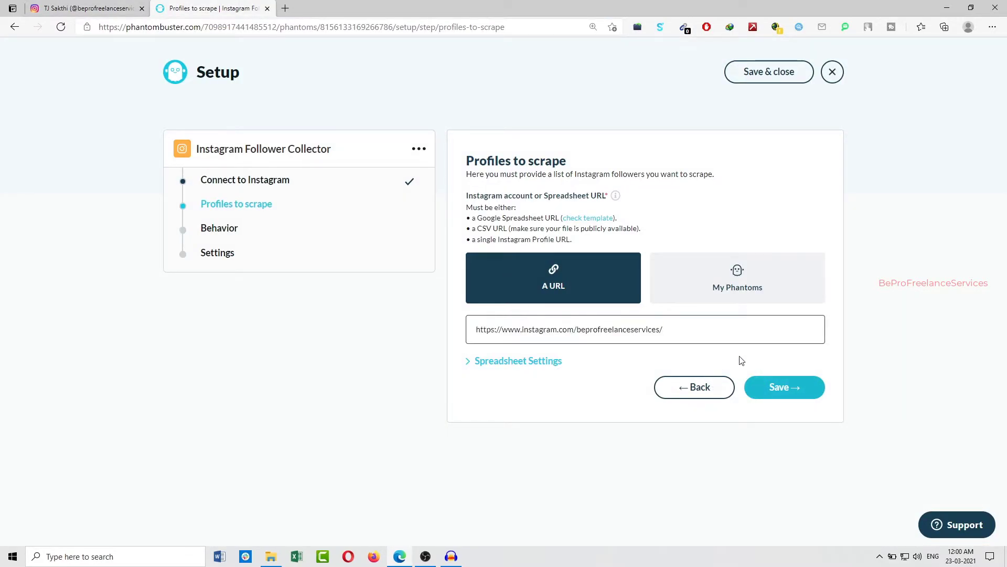
left_click(780, 387)
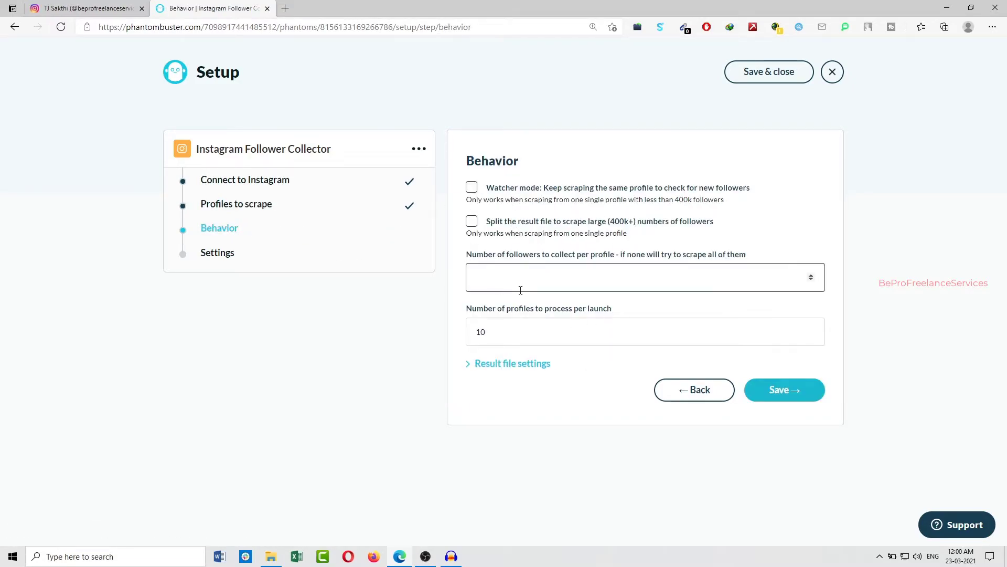
Set the number of followers to collect per profile to 15
left_click_drag(488, 256, 587, 258)
left_click(627, 271)
type("20")
left_click(94, 8)
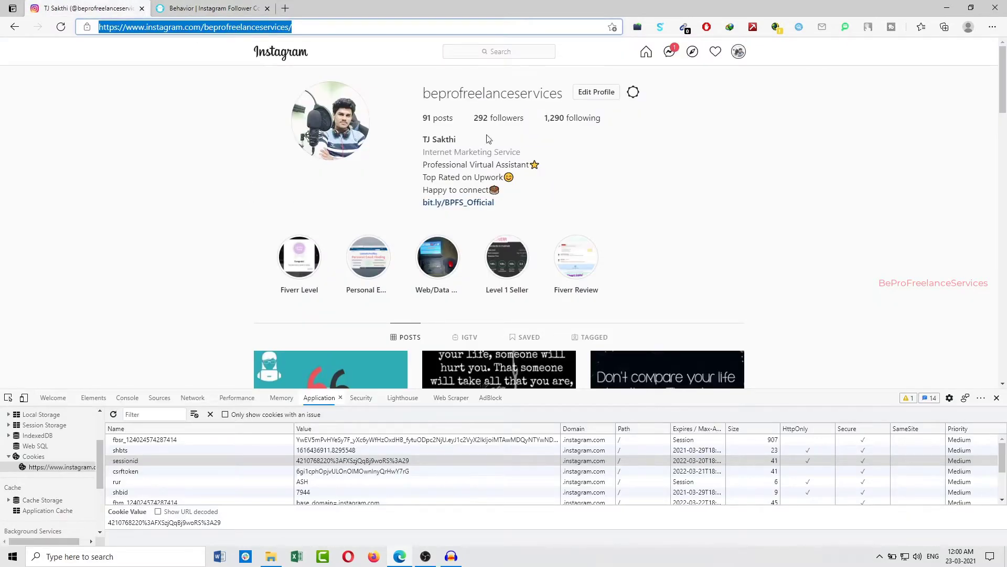
left_click(210, 8)
double_click(500, 274)
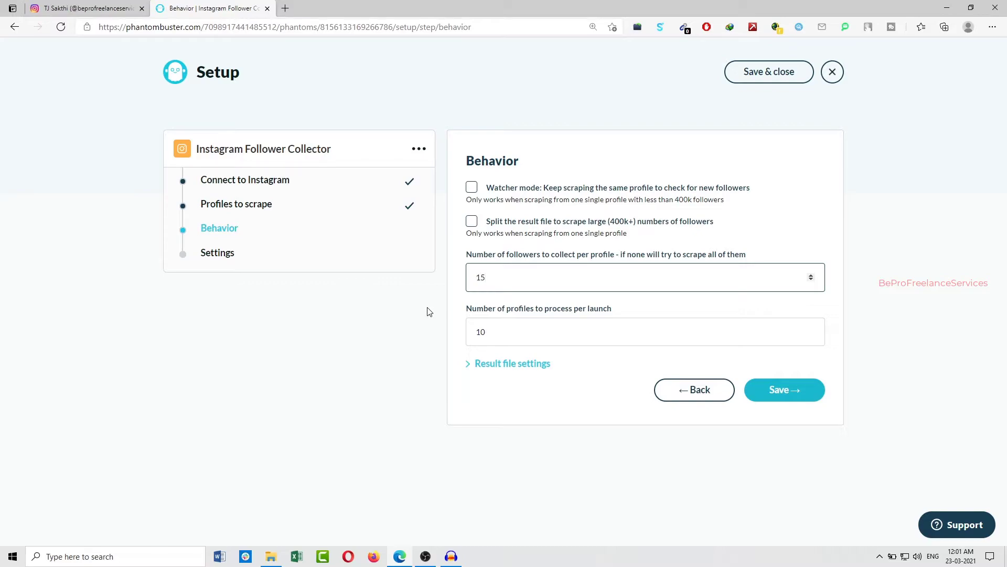
double_click(488, 277)
Name the result file "Test Followers" in the result file settings and save the behavior setup
left_click(531, 364)
left_click(540, 417)
type("Test")
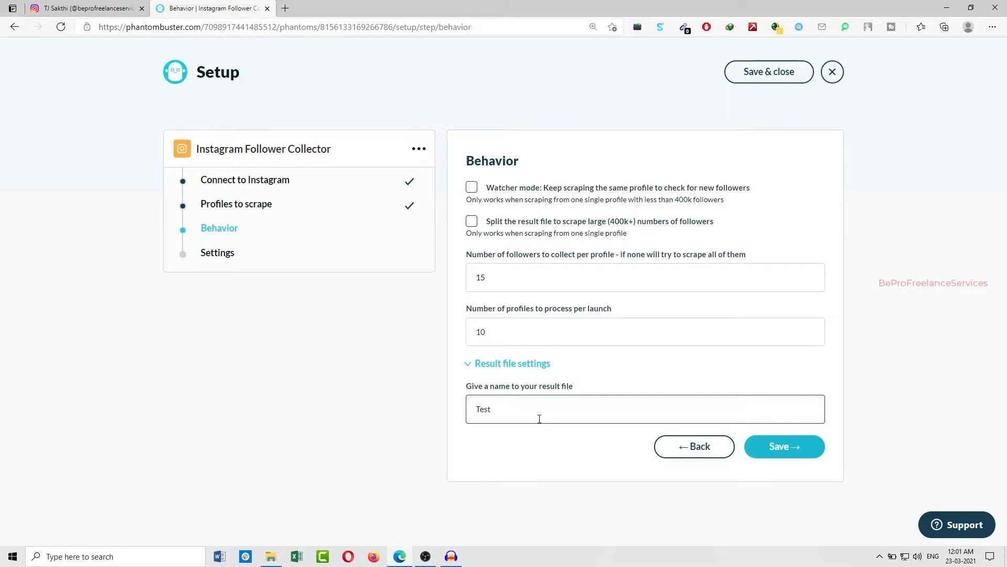
type(" Followers")
left_click(790, 454)
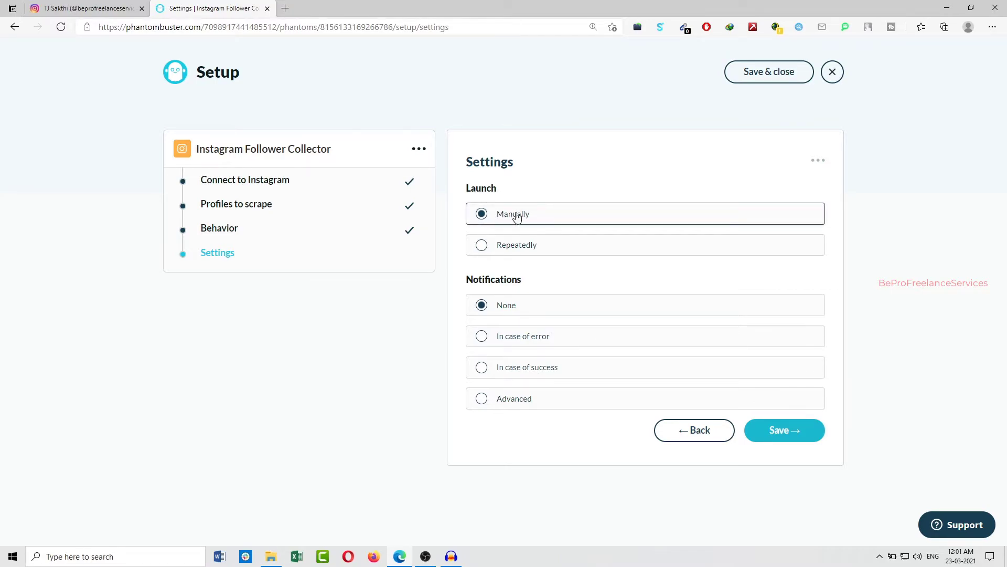
left_click(488, 246)
left_click(551, 270)
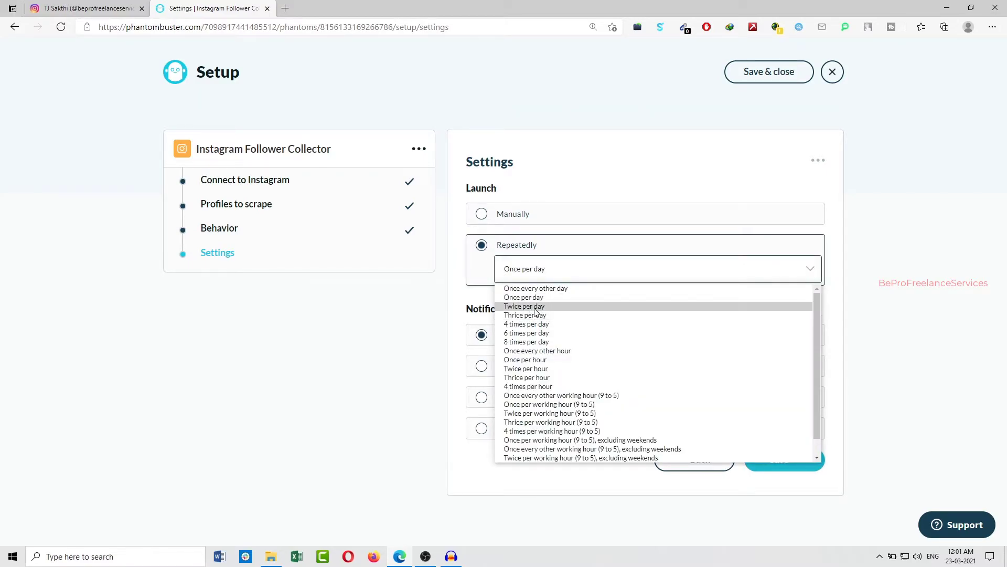
left_click(535, 306)
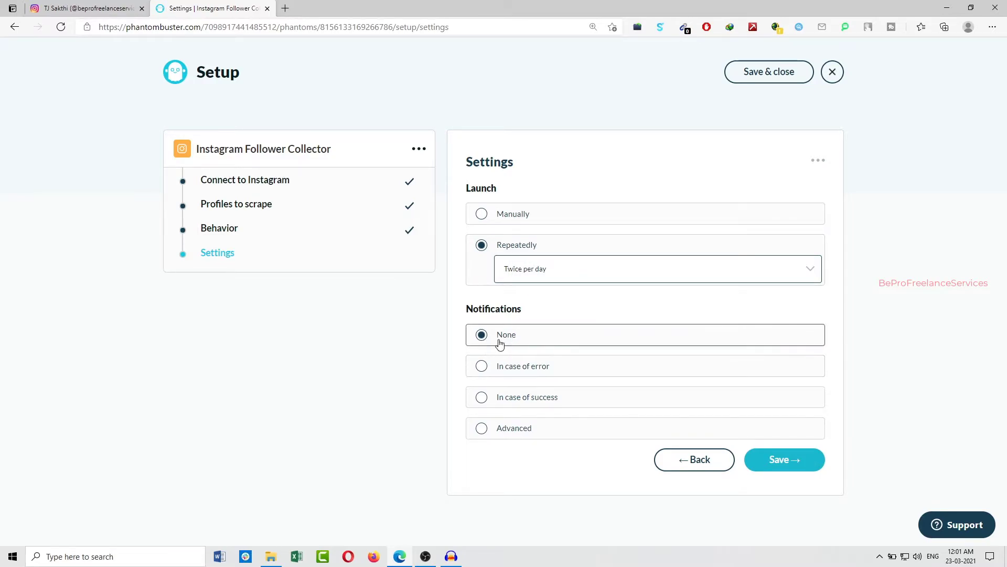
left_click(481, 366)
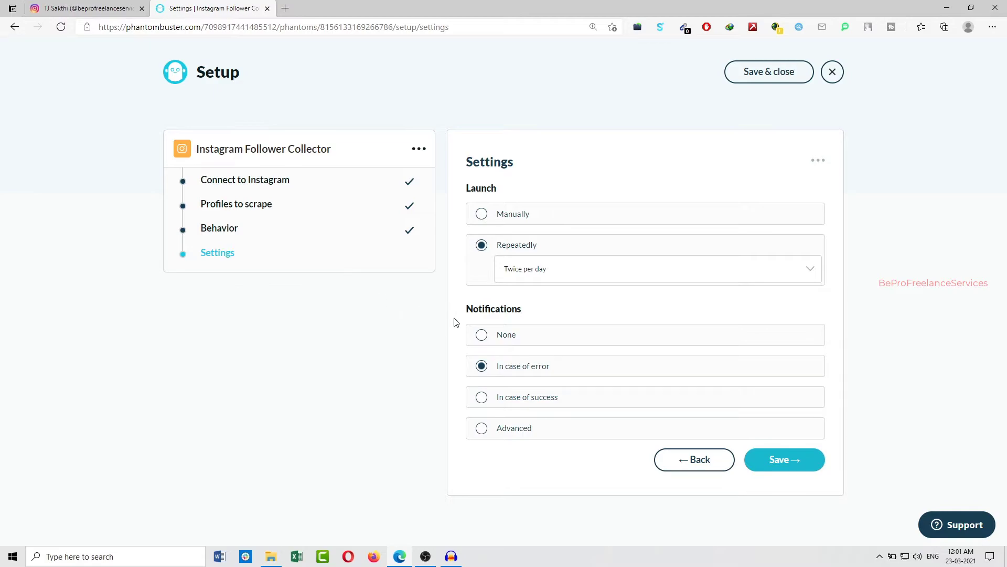
left_click(490, 336)
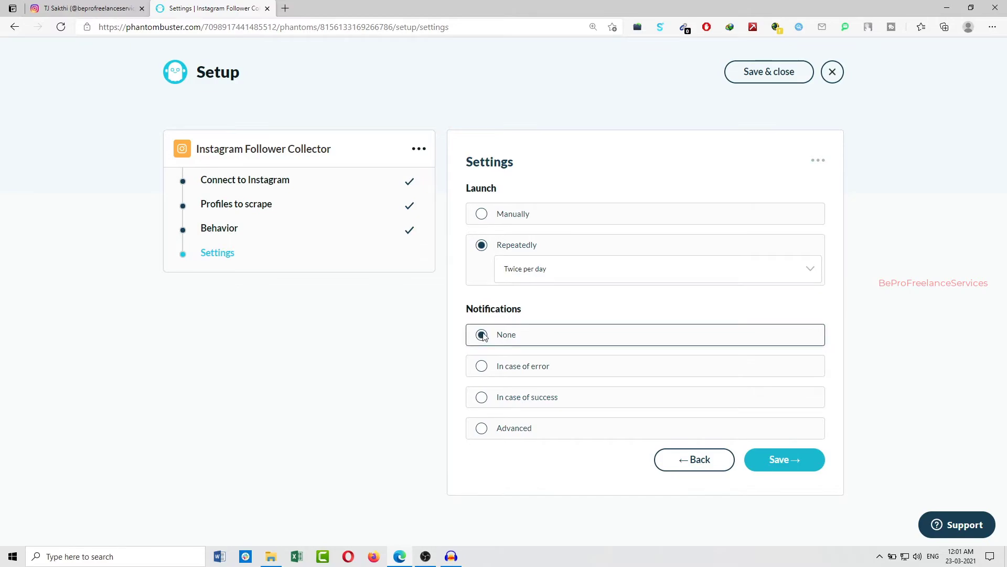
left_click(491, 216)
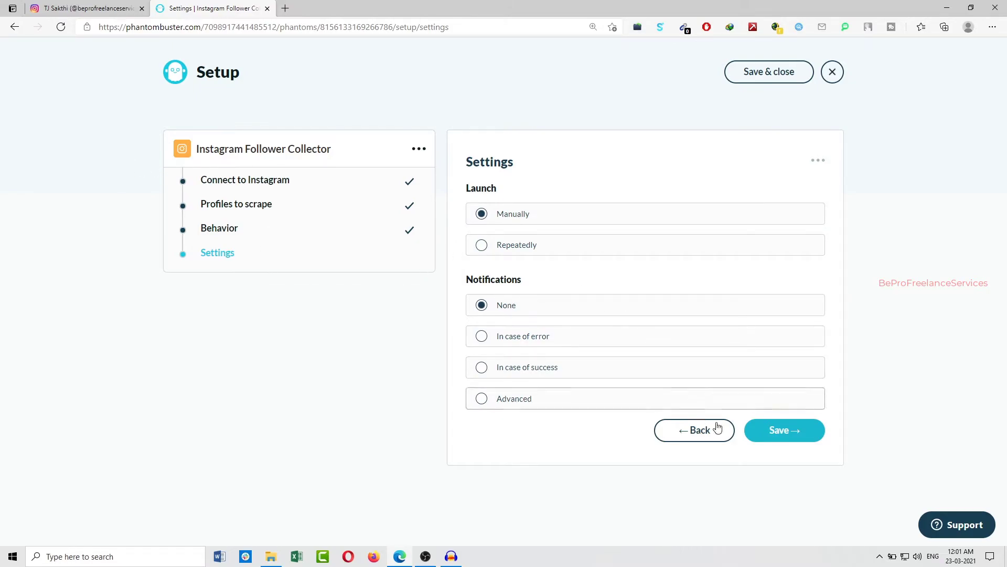
Save the launch and notification settings and launch the Instagram Follower Collector
left_click(775, 431)
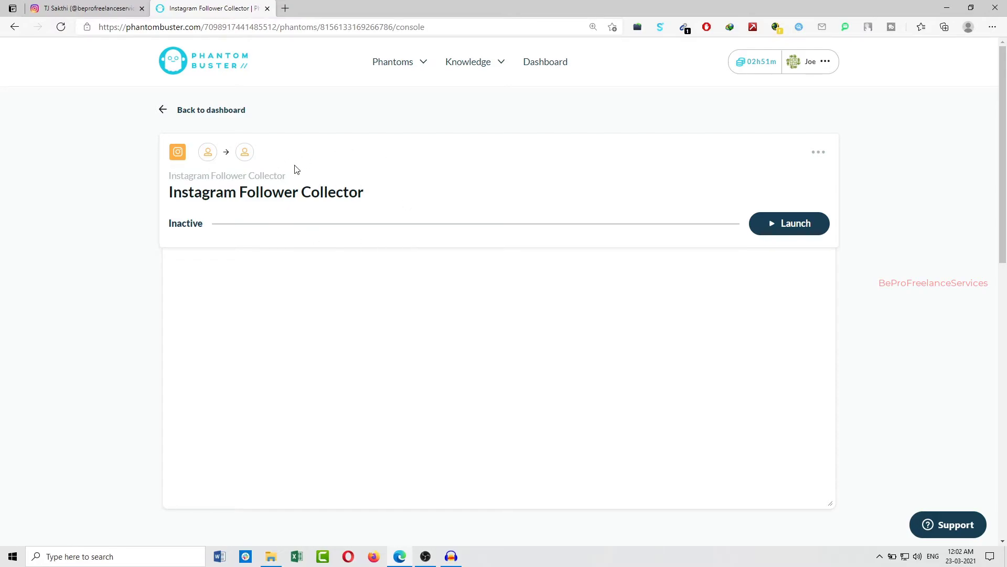
left_click(804, 228)
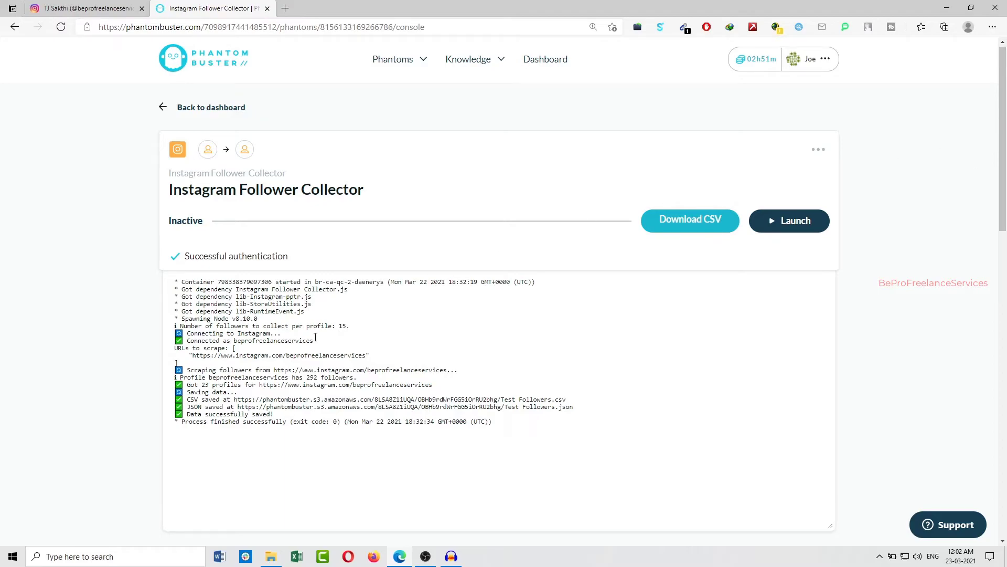
Examine the run log for the scraped account, the number of profiles collected and the link to the saved CSV
left_click_drag(314, 340, 326, 357)
left_click(238, 385)
left_click_drag(197, 389, 235, 386)
left_click(253, 385)
left_click_drag(321, 386, 373, 385)
left_click(373, 385)
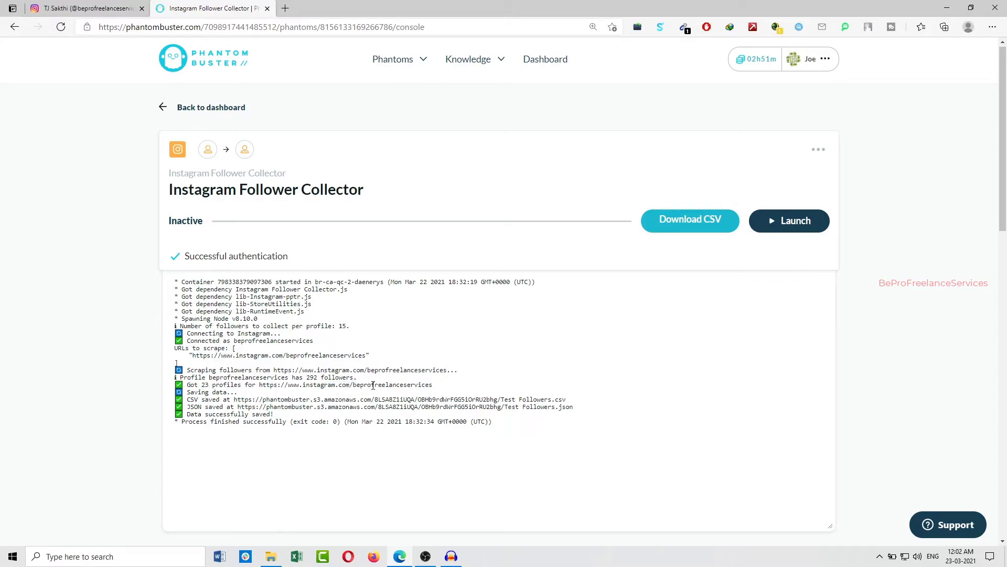
left_click_drag(307, 379, 354, 378)
left_click(266, 393)
left_click_drag(199, 385, 231, 384)
left_click(231, 383)
left_click_drag(503, 403, 460, 397)
left_click(509, 403)
left_click_drag(235, 400, 566, 400)
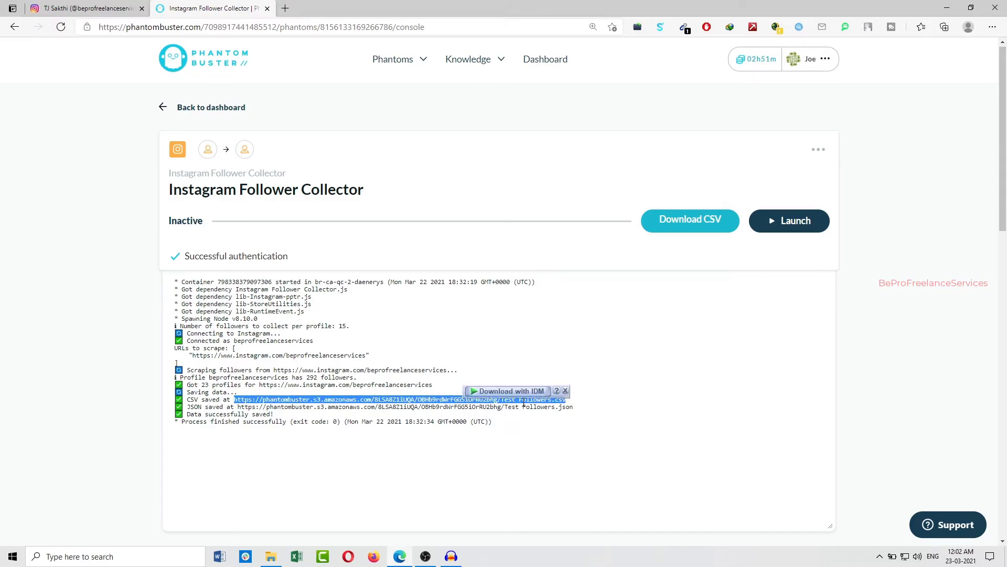
left_click(465, 355)
Download the Test Followers.csv result file
scroll(466, 355, "down", 7)
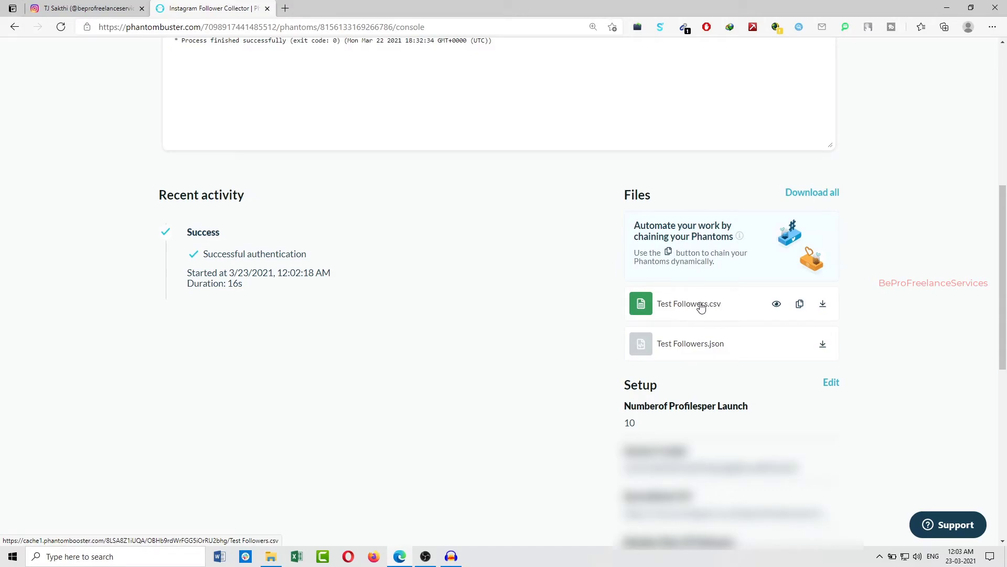
left_click(822, 306)
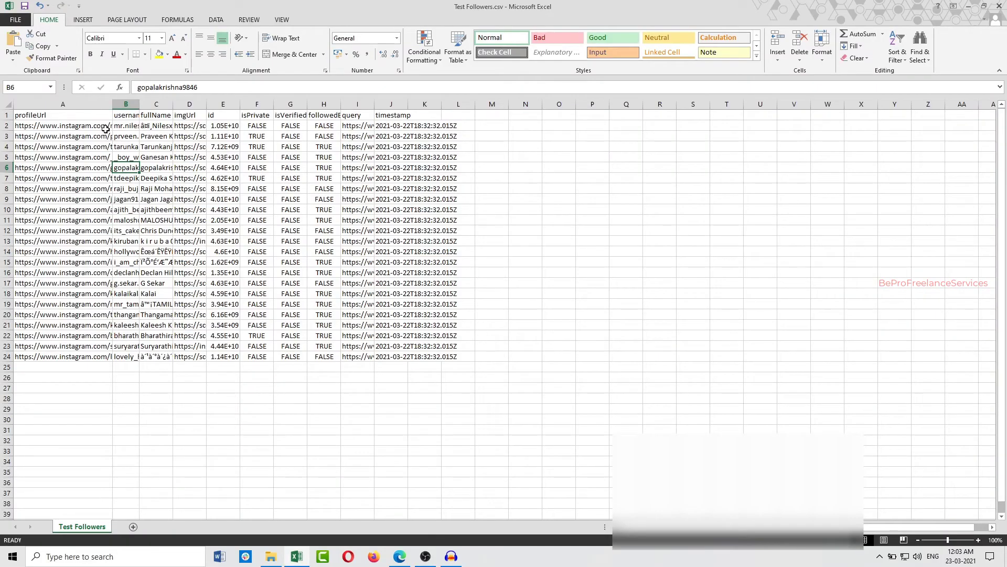
In the CSV opened in Excel, select the profile URLs in A2:A24 and widen the isVerified and query columns
left_click_drag(53, 126, 90, 359)
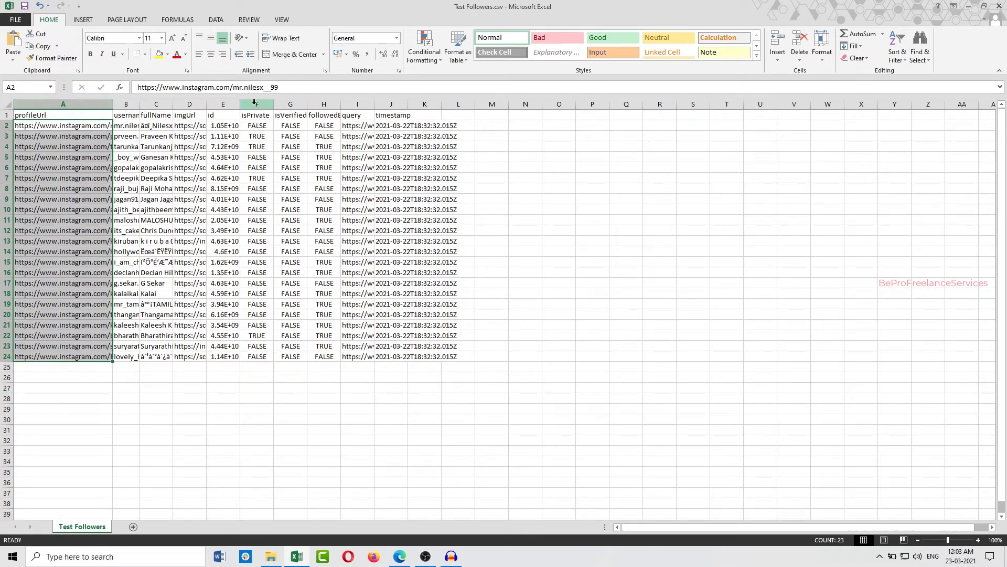
left_click_drag(307, 104, 326, 104)
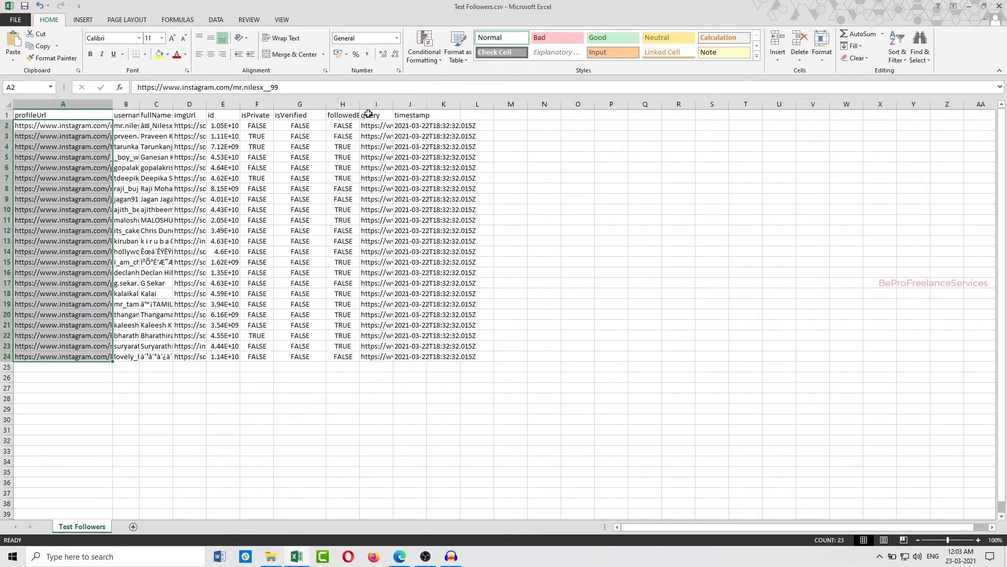
left_click_drag(394, 104, 507, 103)
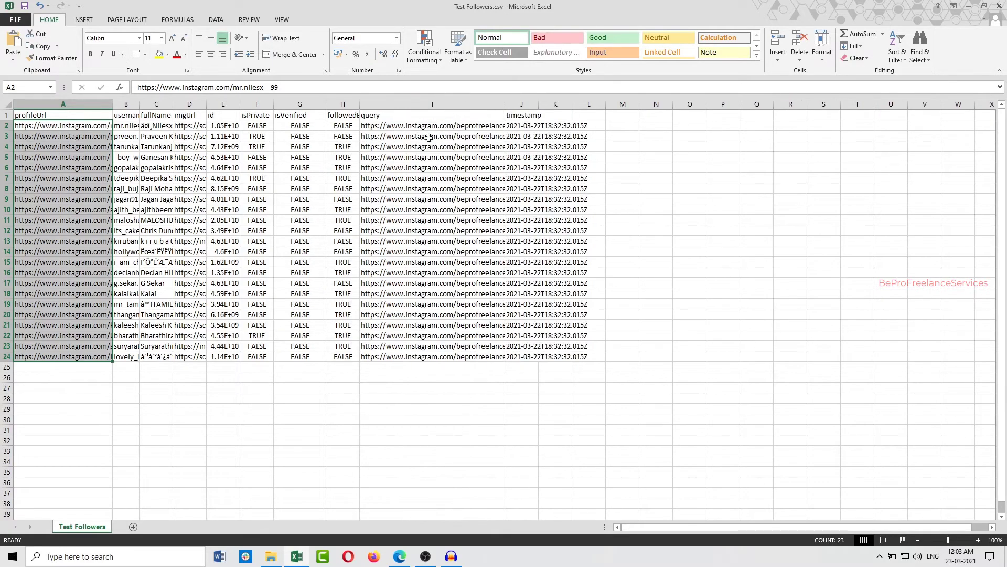
Review the imgUrl, fullName, username, isPrivate, isVerified and query data, and widen the id column slightly
left_click(199, 125)
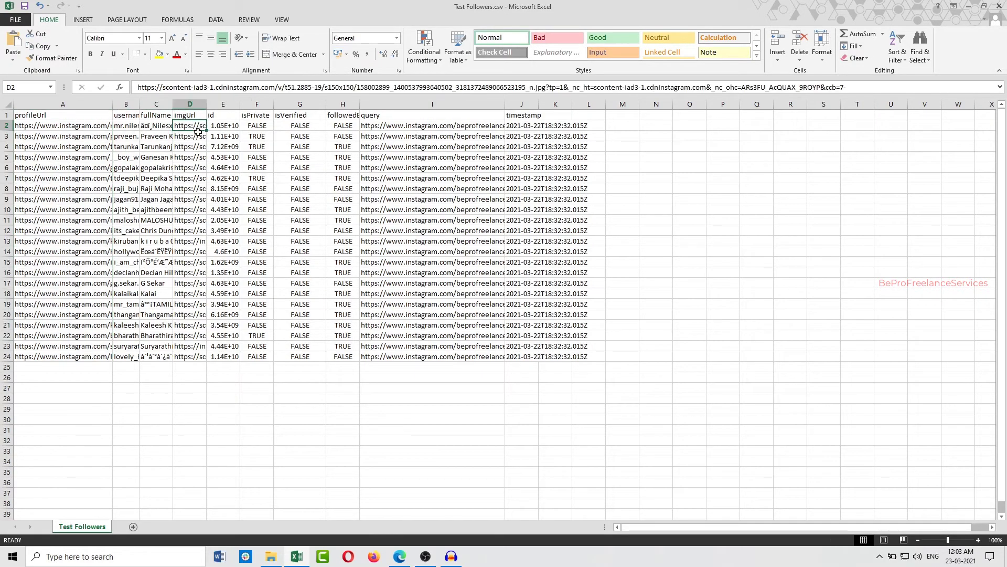
left_click(152, 115)
left_click(119, 116)
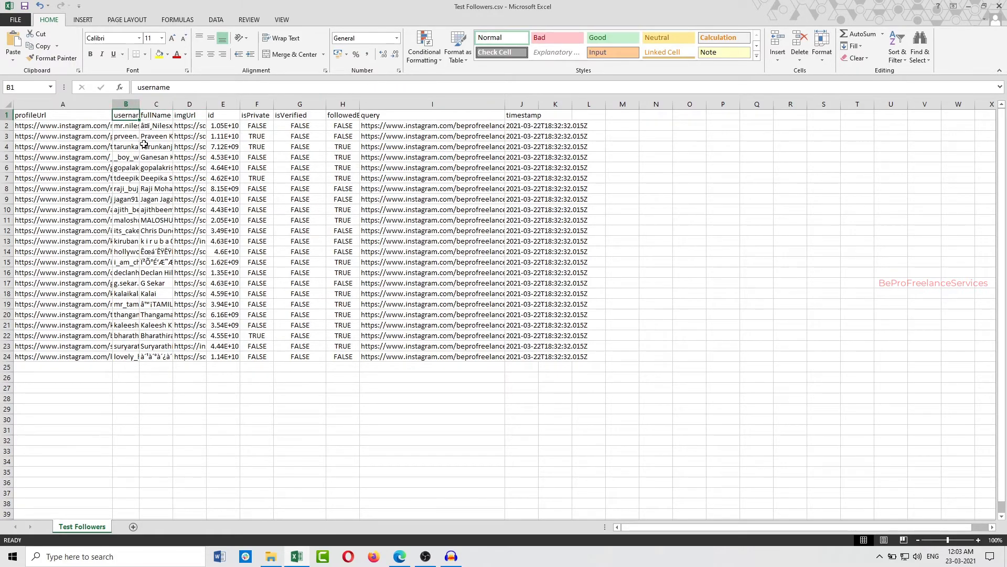
left_click(254, 117)
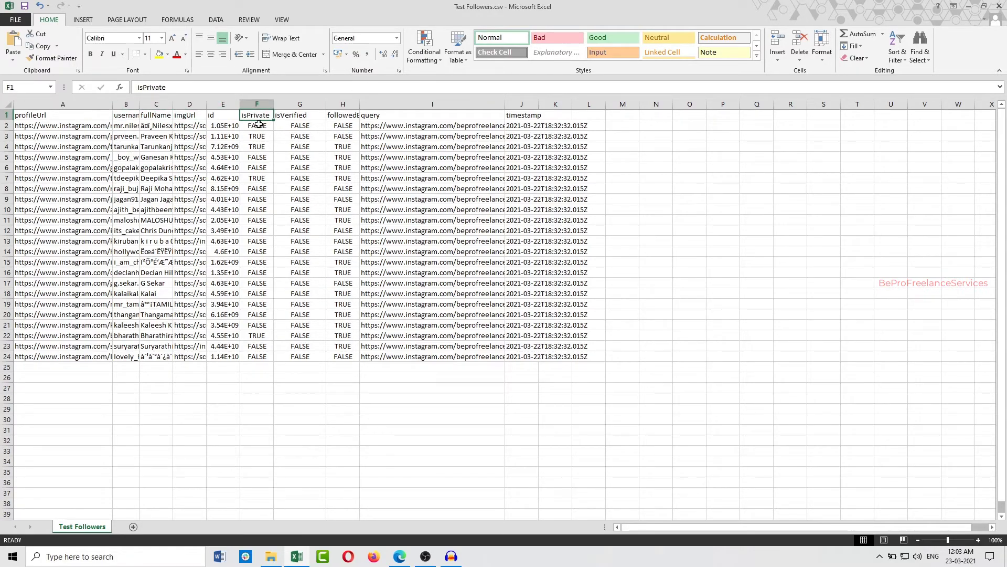
left_click_drag(241, 104, 245, 105)
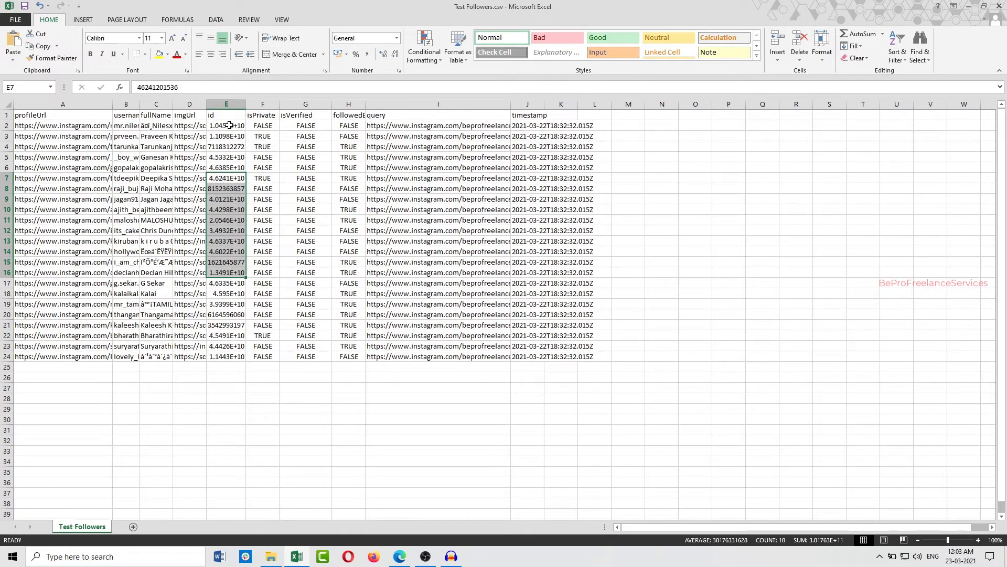
left_click_drag(230, 126, 240, 344)
left_click(296, 116)
left_click_drag(299, 125, 304, 348)
left_click_drag(366, 105, 422, 188)
left_click(353, 116)
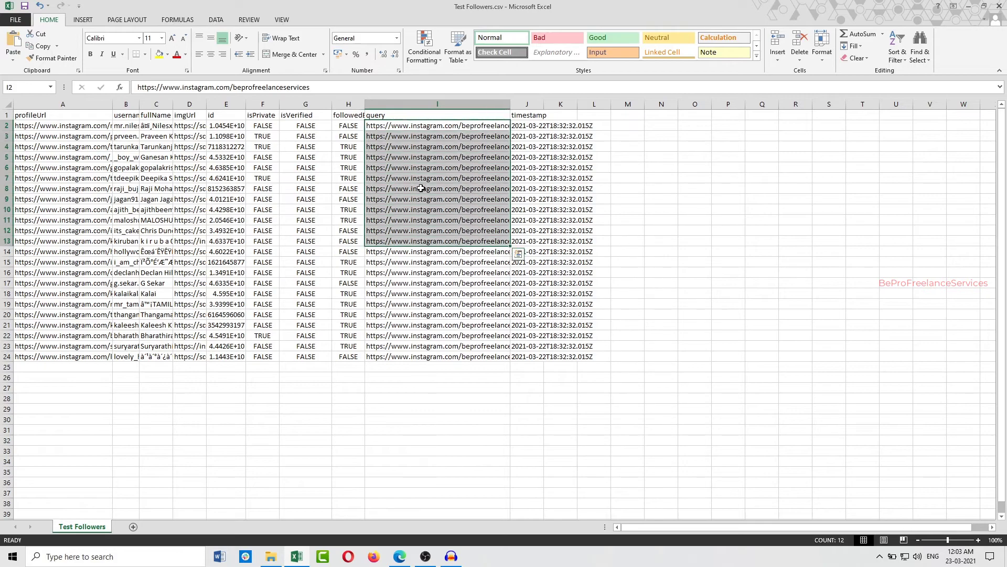
Delete the query and timestamp columns from the follower sheet
left_click_drag(451, 104, 528, 104)
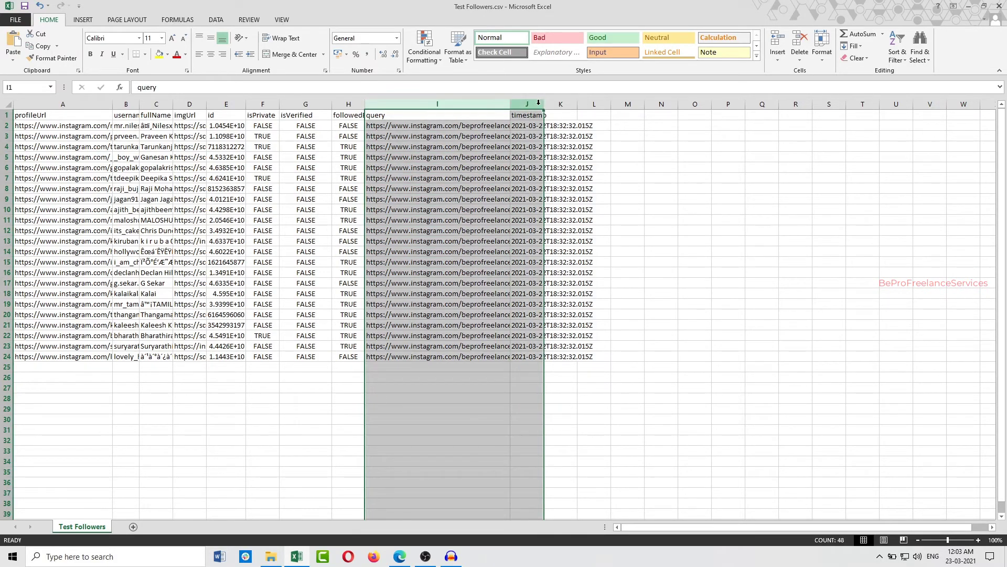
right_click(518, 105)
left_click(552, 194)
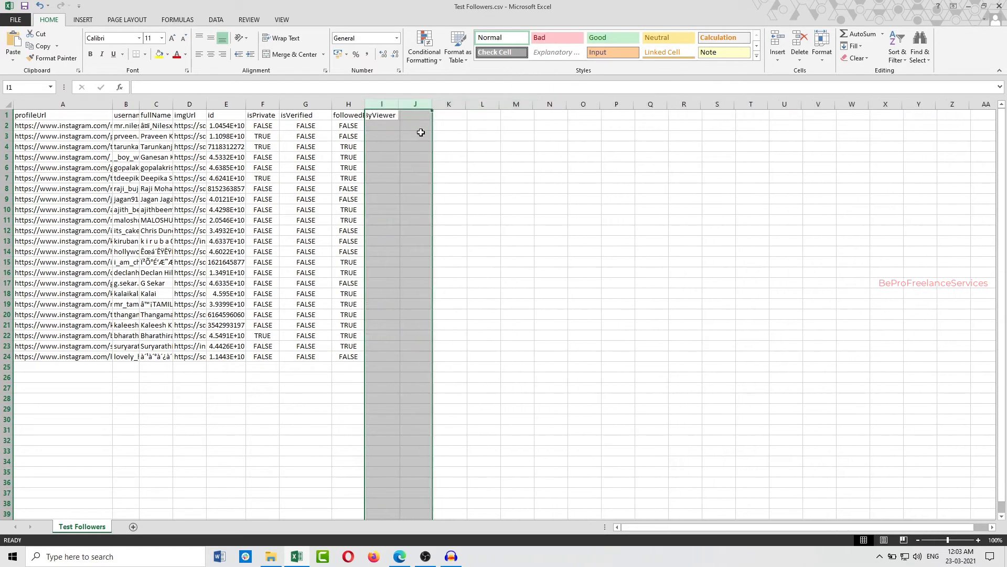
Review the header cells from profileUrl to followedByViewer and one id value, and switch back to Phantombuster in Edge
left_click_drag(95, 115, 396, 105)
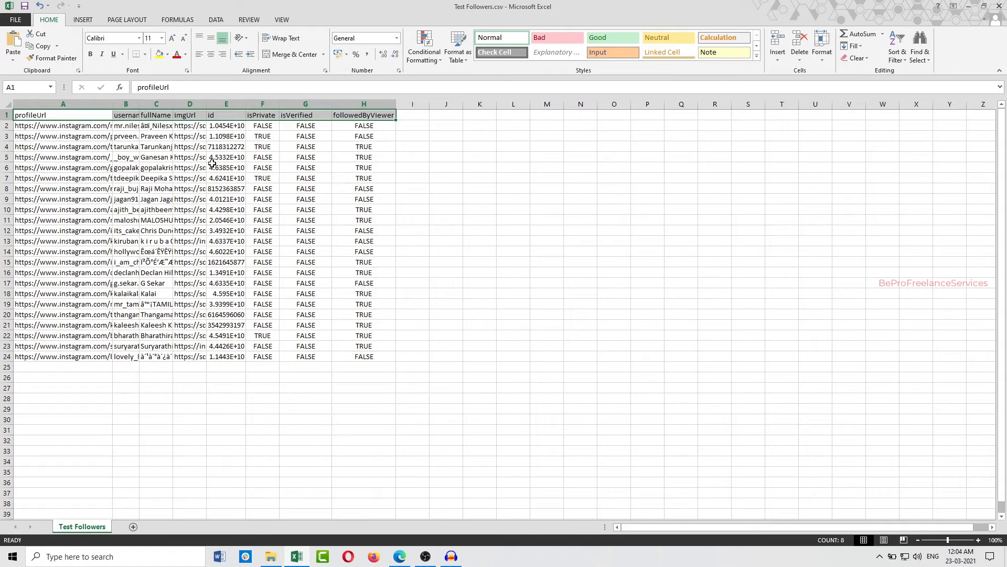
left_click(226, 146)
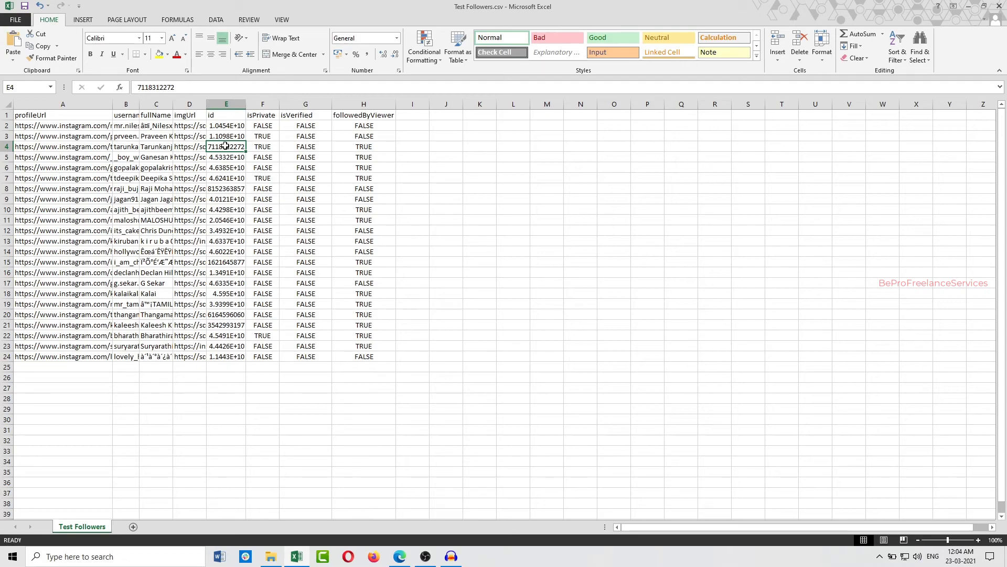
left_click(400, 556)
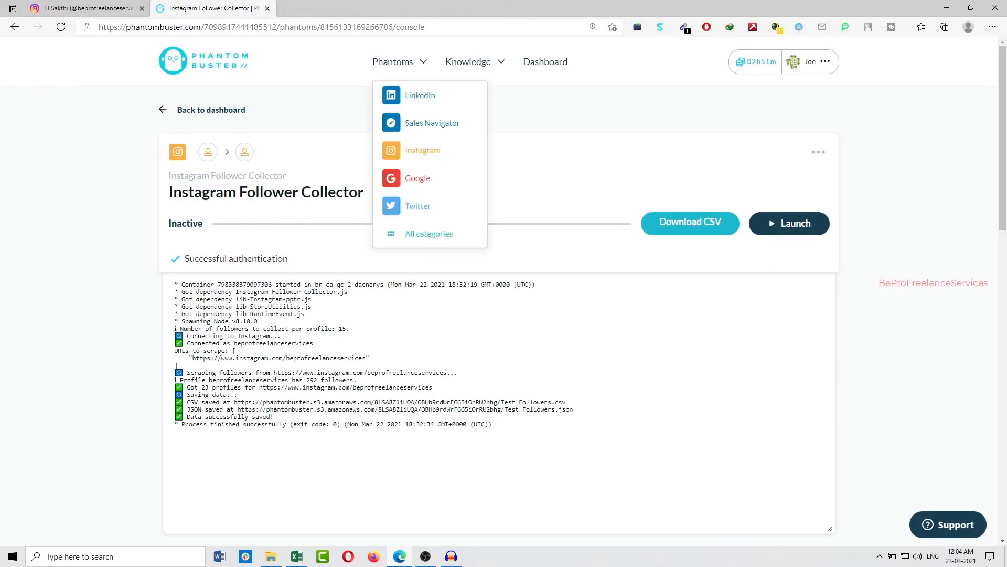